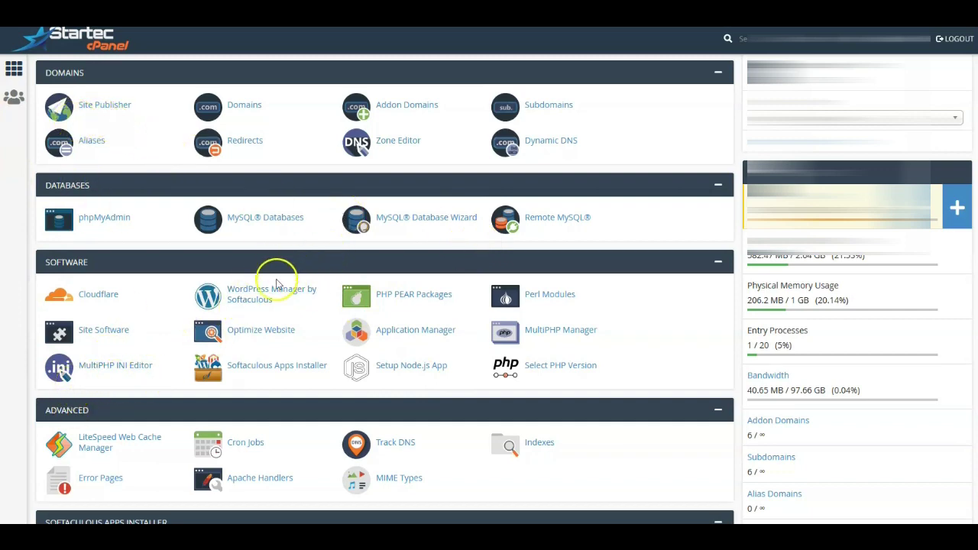
Open cPanel's Domains tool to list the account's existing domains.
scroll(267, 275, down, 1)
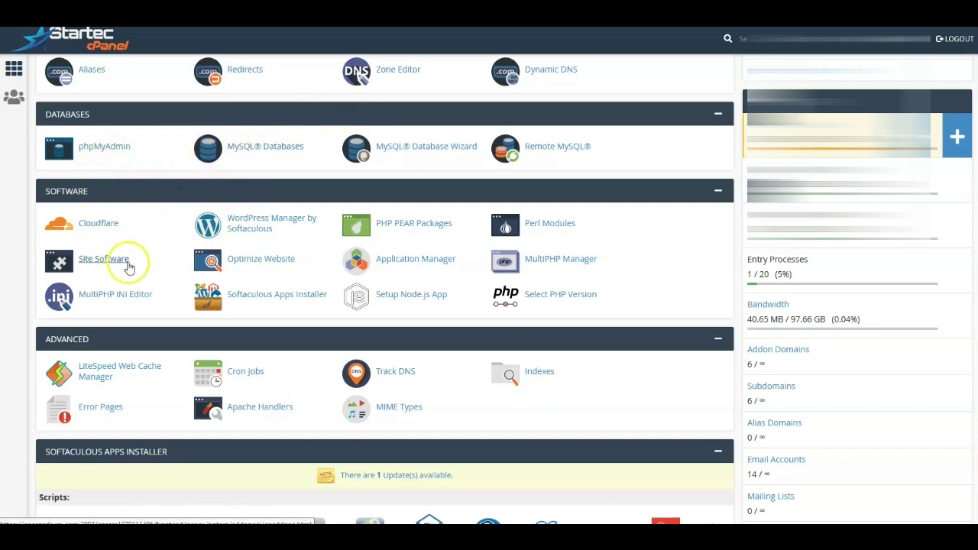
scroll(122, 263, down, 2)
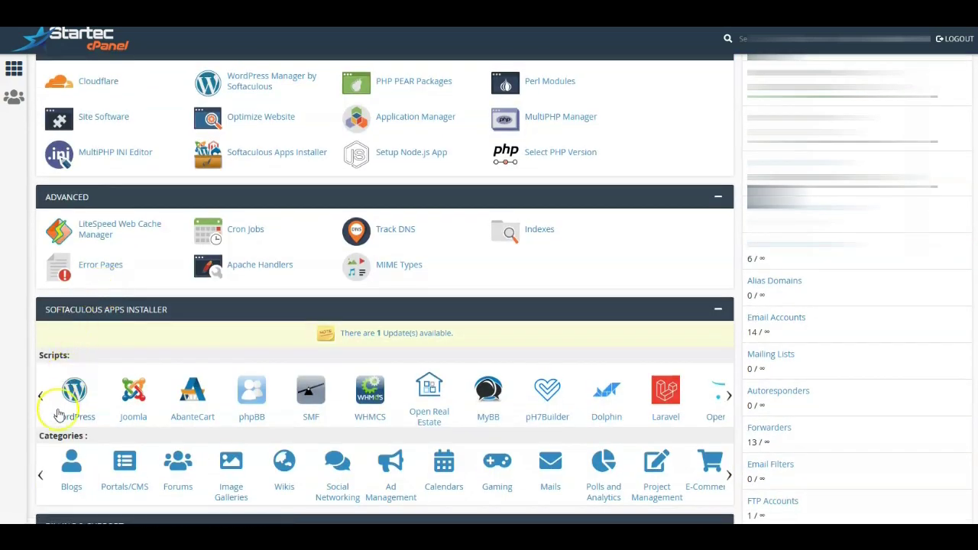
scroll(72, 420, up, 3)
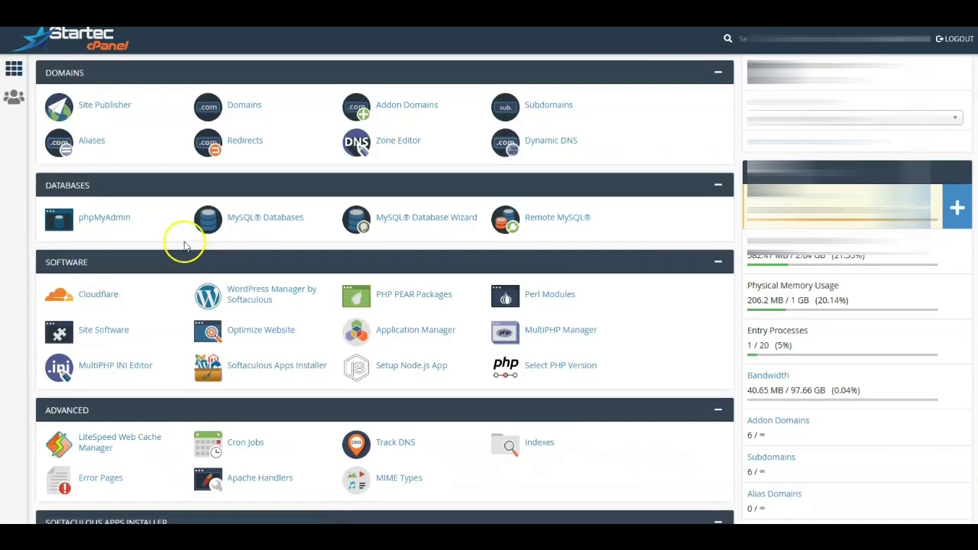
click(240, 108)
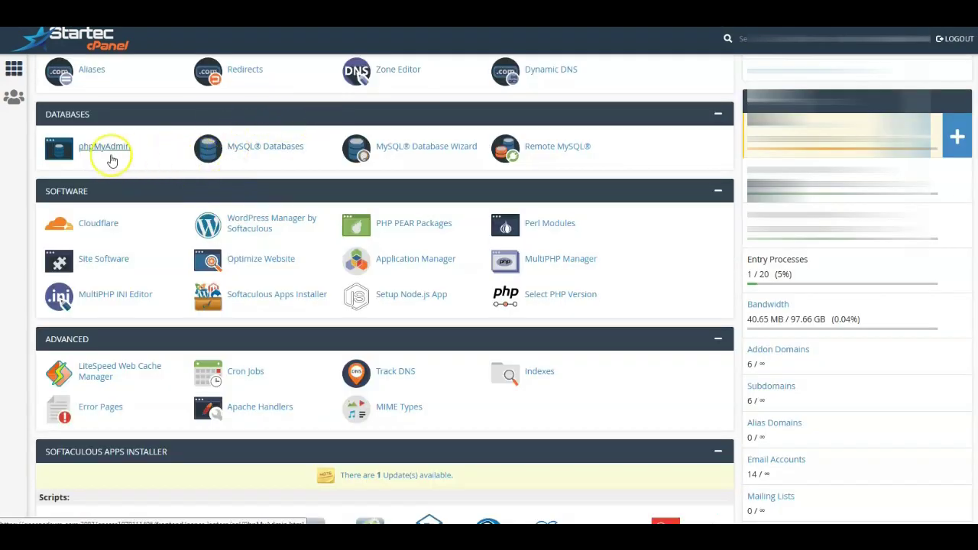
scroll(103, 280, down, 2)
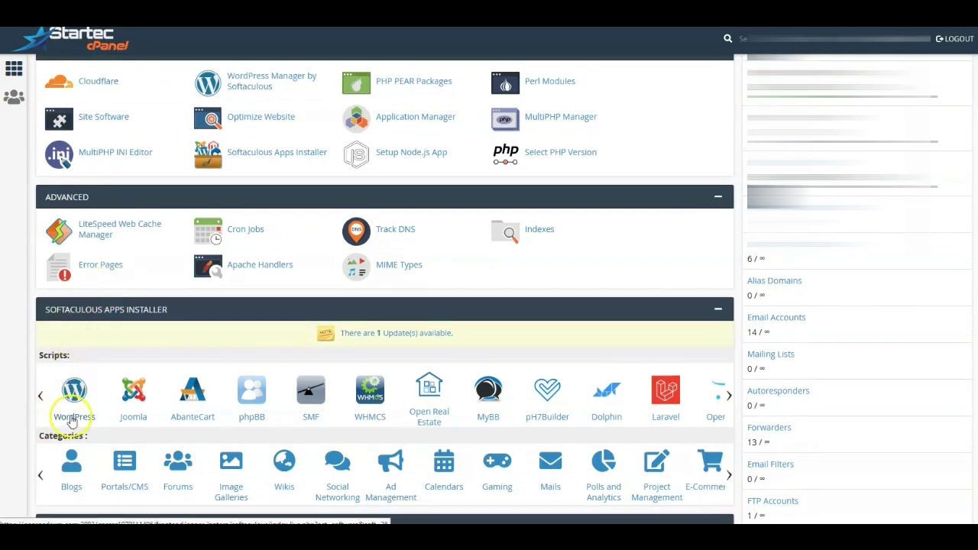
scroll(191, 237, up, 3)
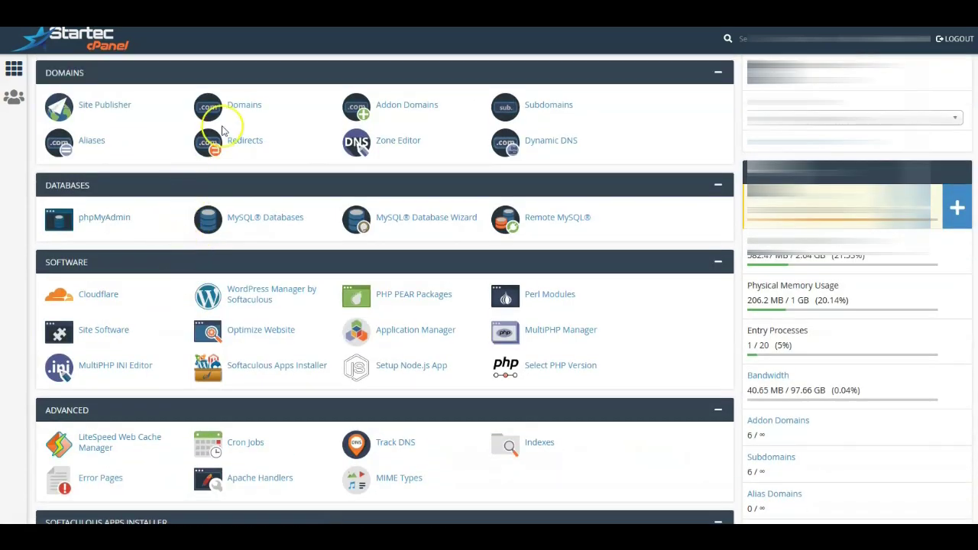
click(239, 110)
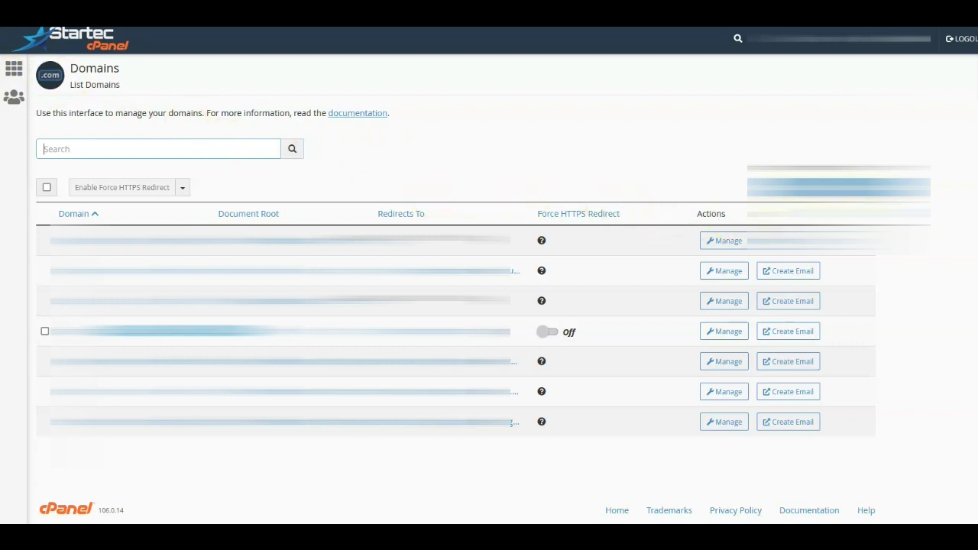
Add camelotmusic.org as a new domain with its own document root, not shared.
click(838, 187)
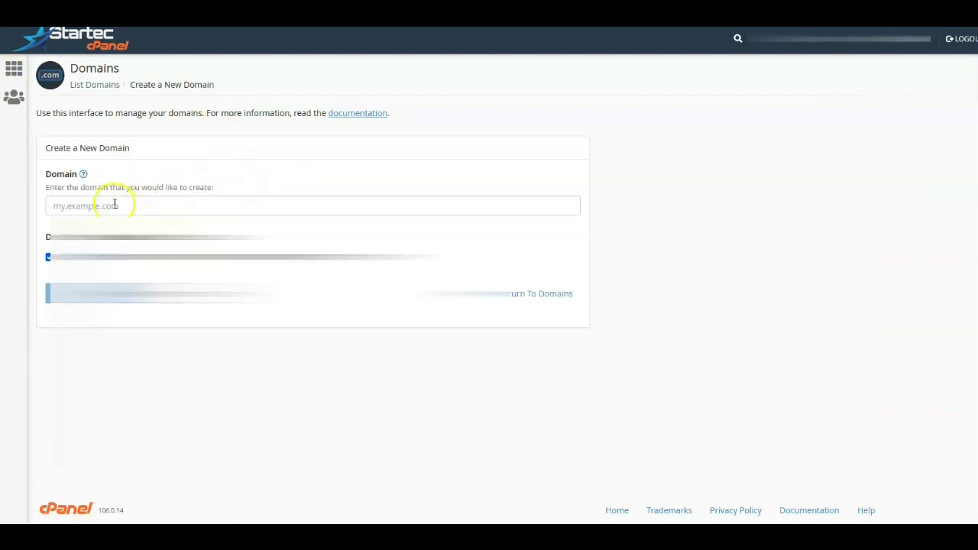
click(81, 205)
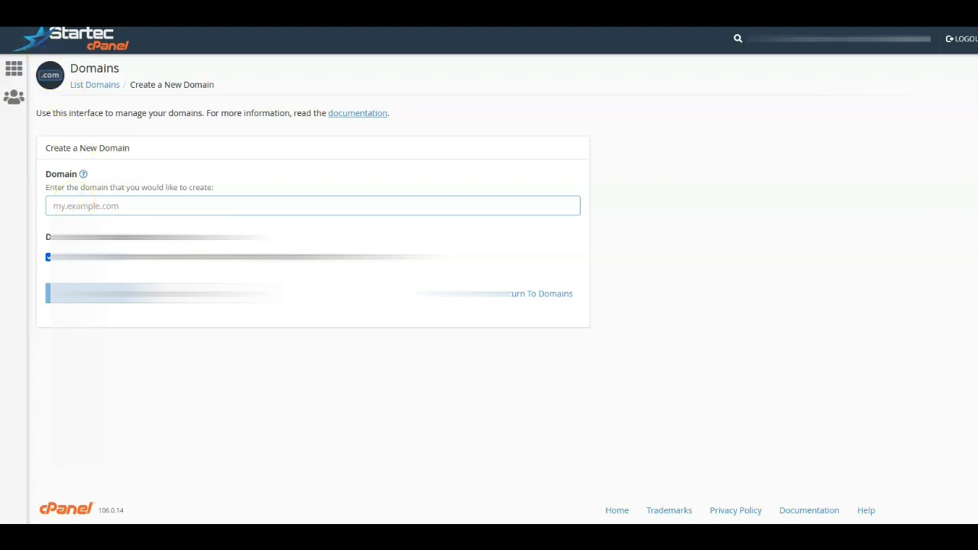
text(camelotmusic.org)
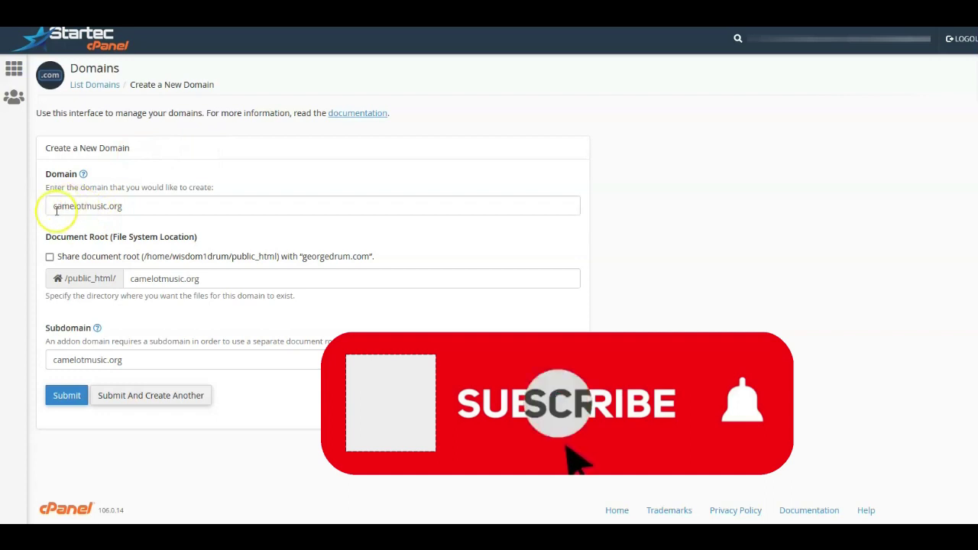
click(49, 258)
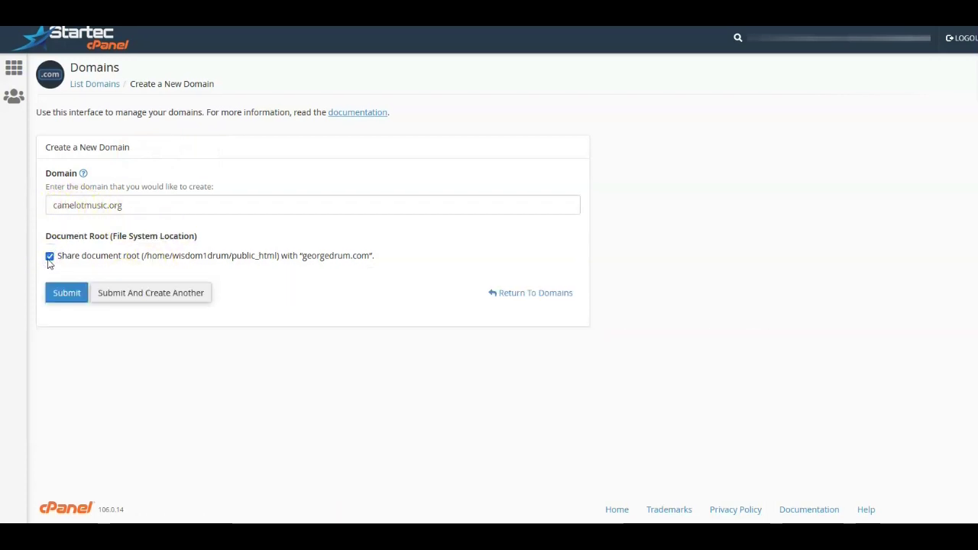
click(49, 257)
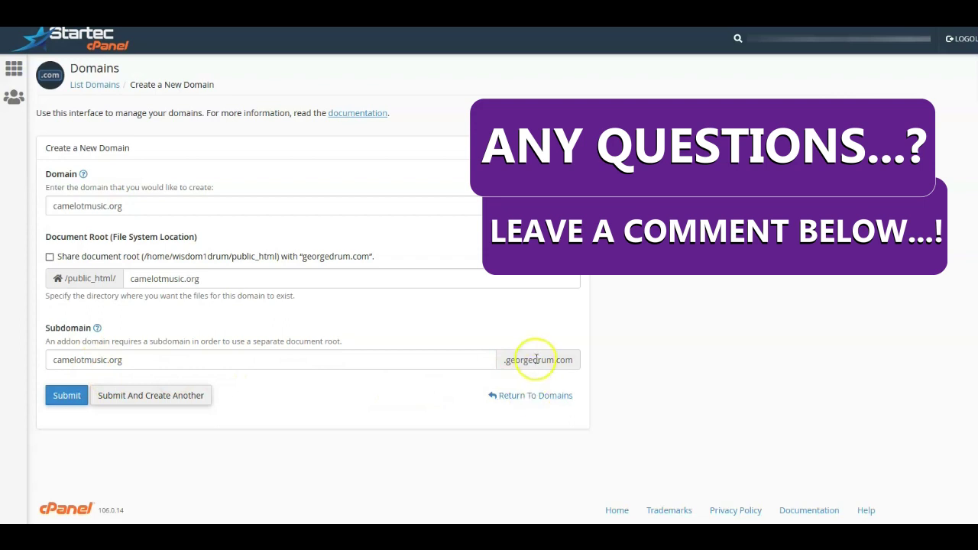
click(66, 396)
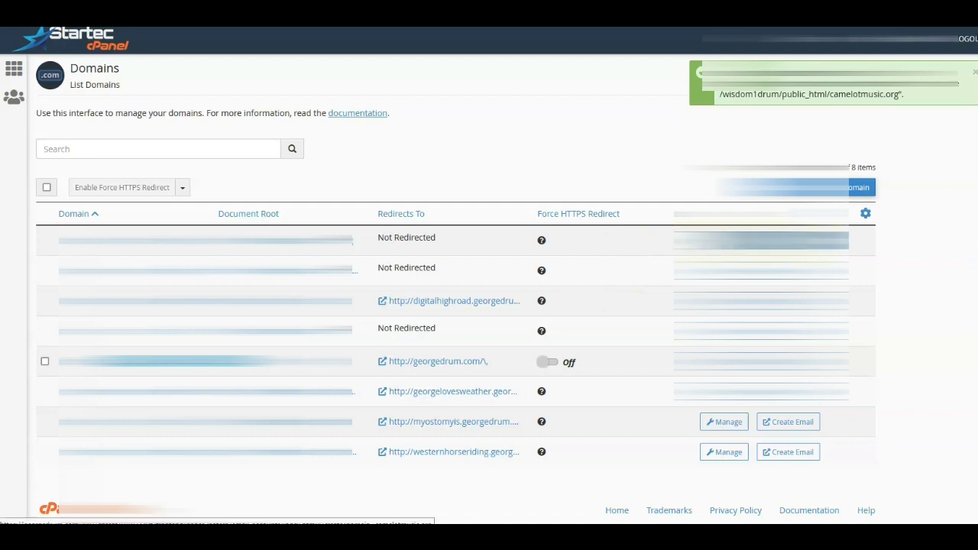
click(787, 240)
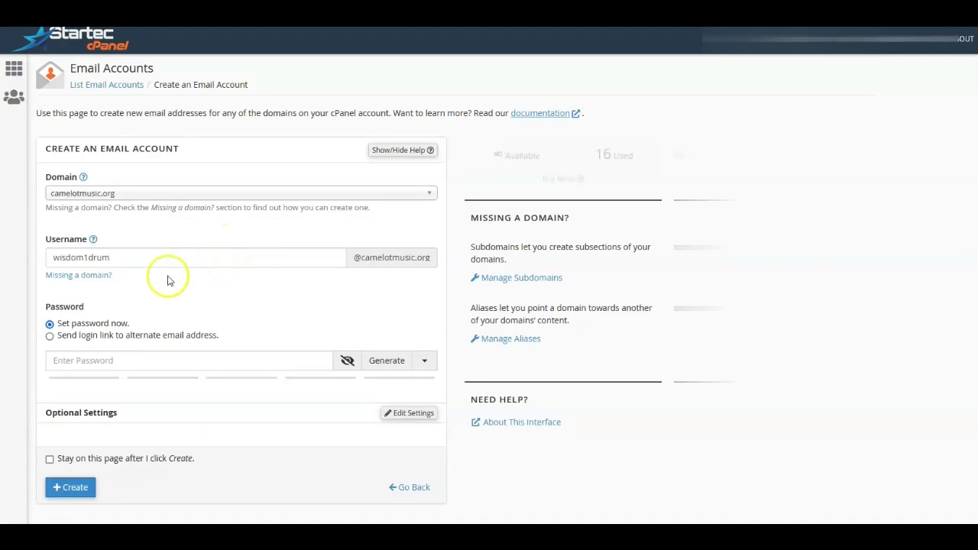
Create a 'support' mailbox on camelotmusic.org with a generated strong password.
text(support)
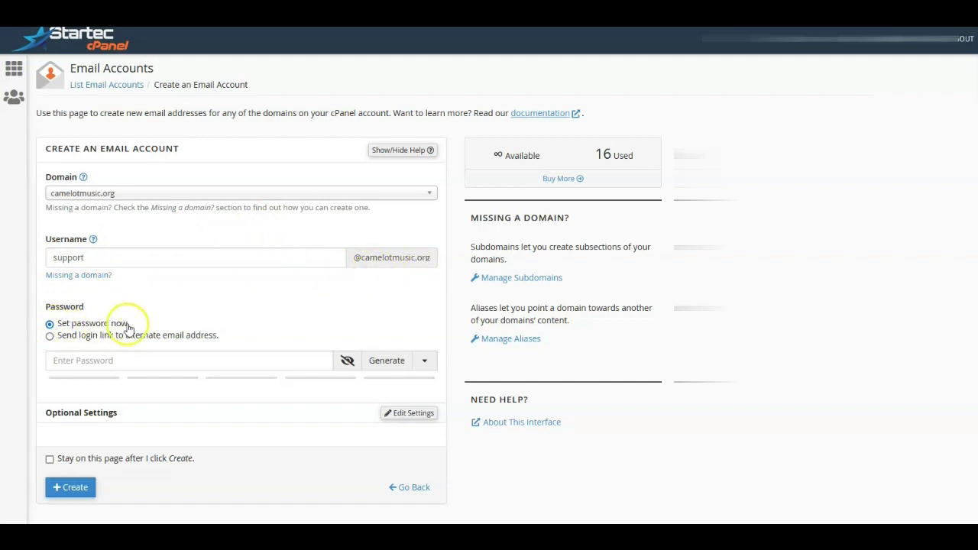
click(380, 361)
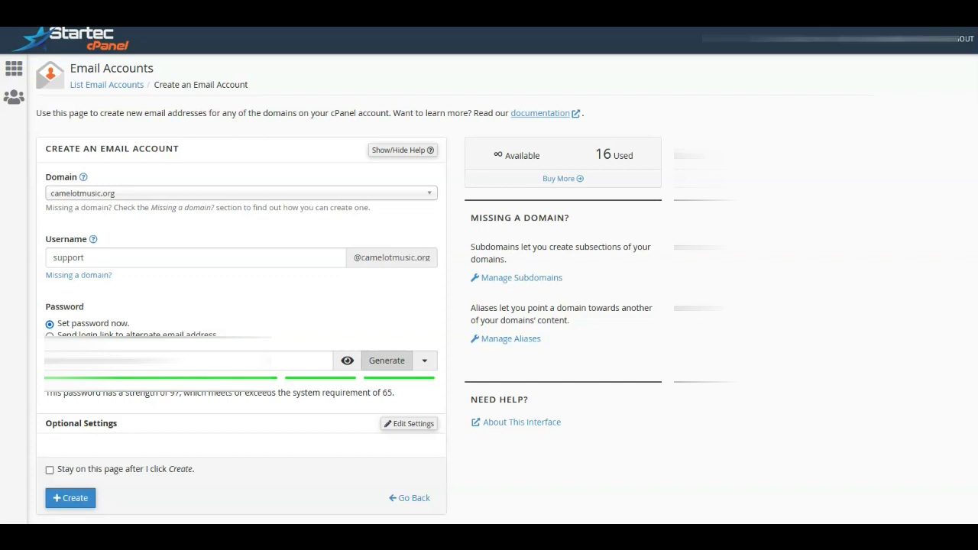
scroll(175, 321, down, 1)
drag(175, 322, 84, 325)
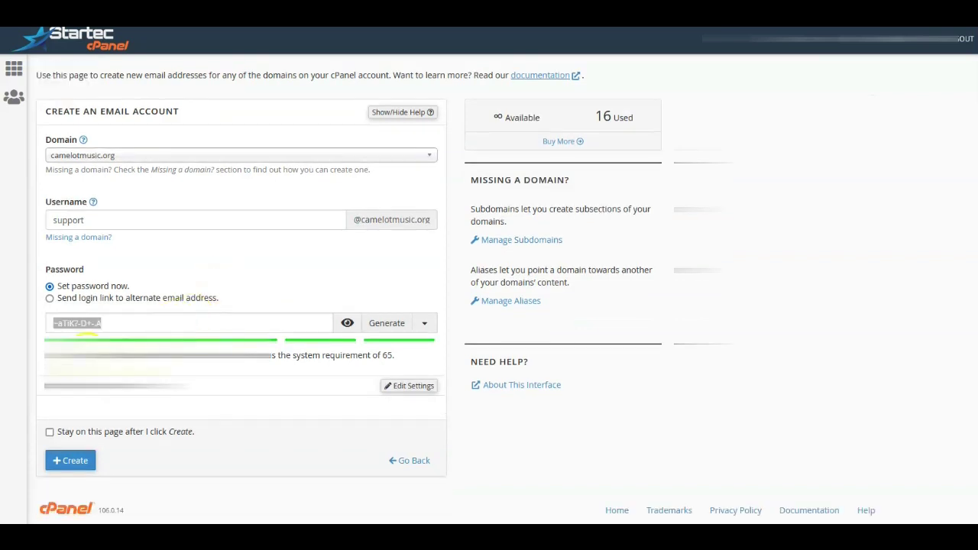
click(73, 461)
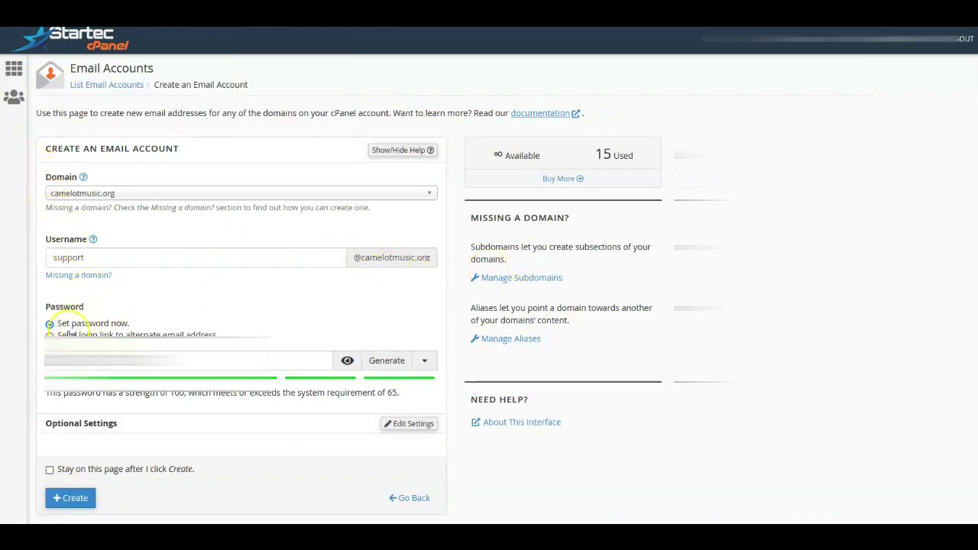
click(73, 501)
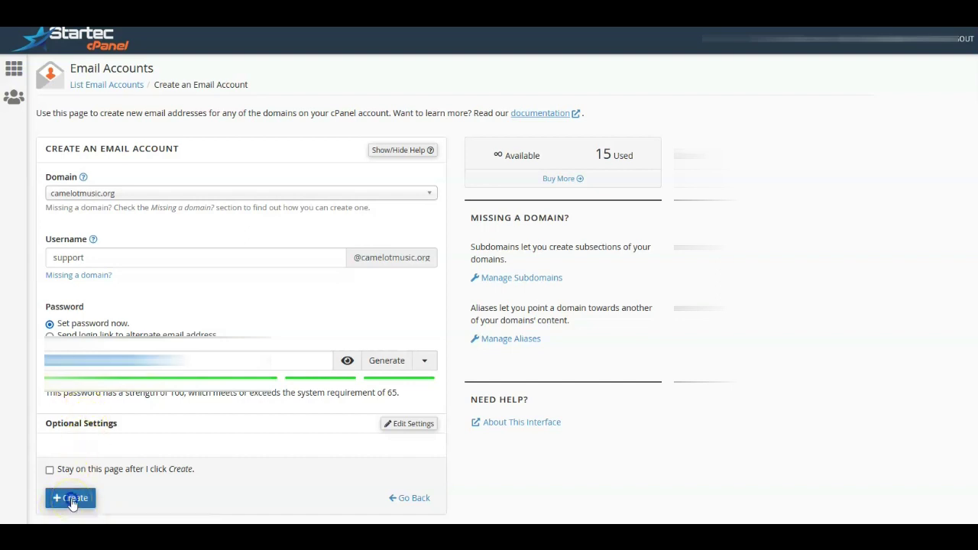
click(343, 139)
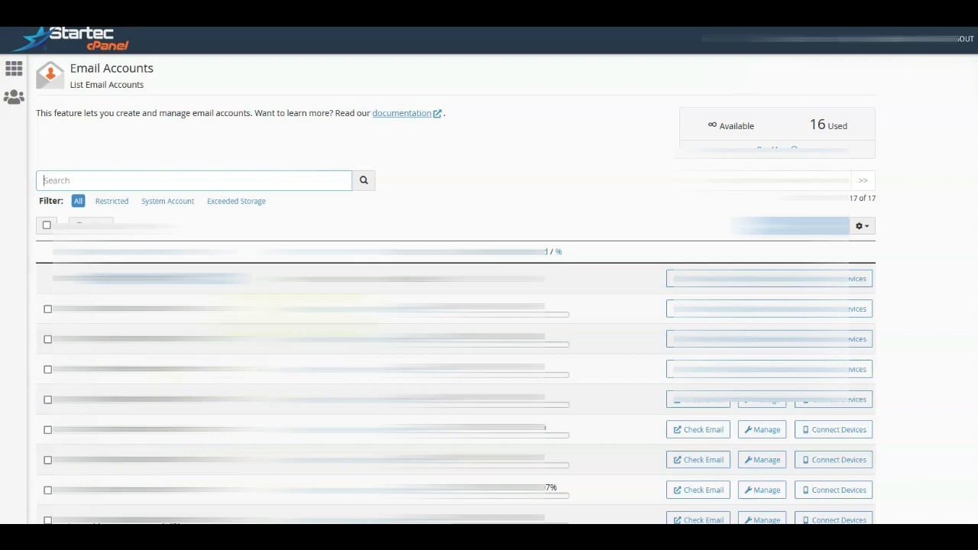
click(14, 67)
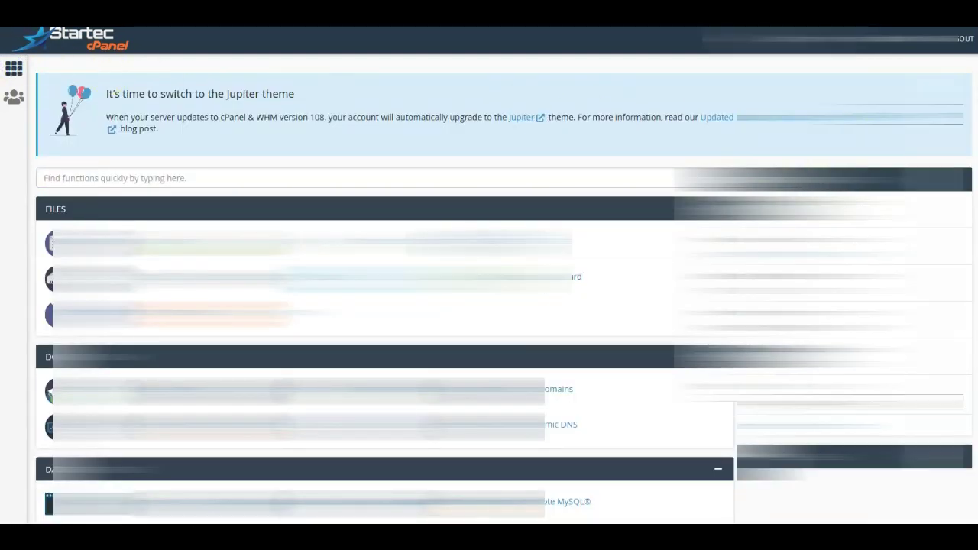
Open WordPress from Softaculous Apps Installer and go to its management page.
scroll(382, 275, down, 2)
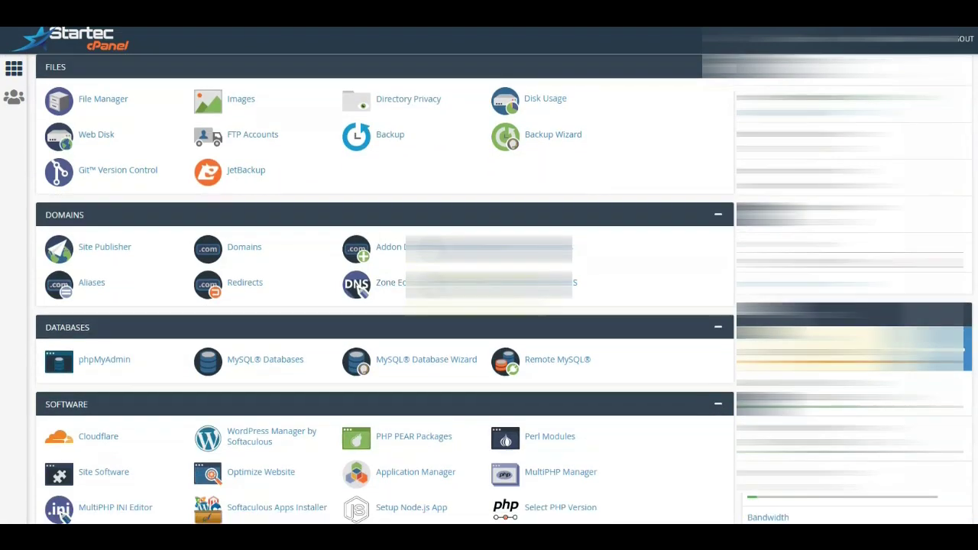
scroll(247, 362, down, 4)
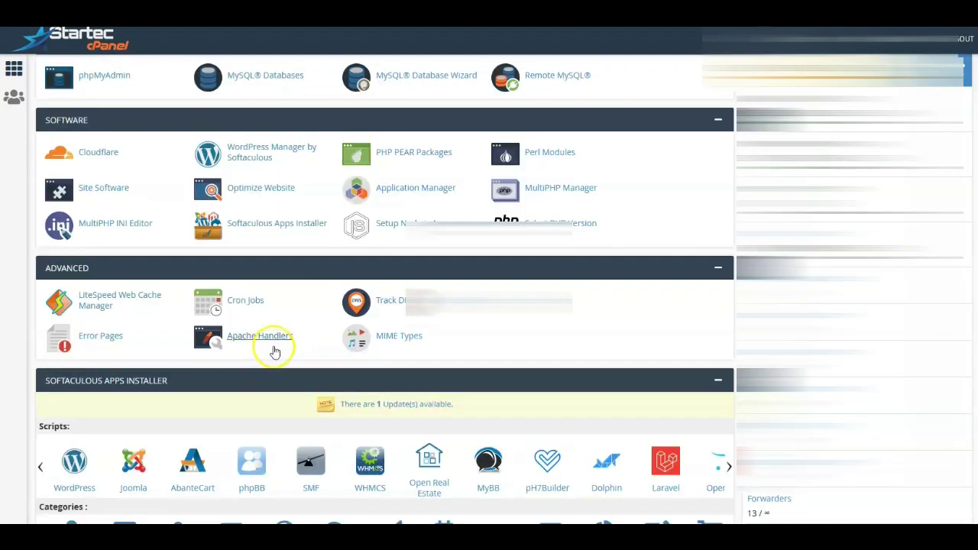
scroll(272, 353, down, 2)
scroll(80, 397, down, 2)
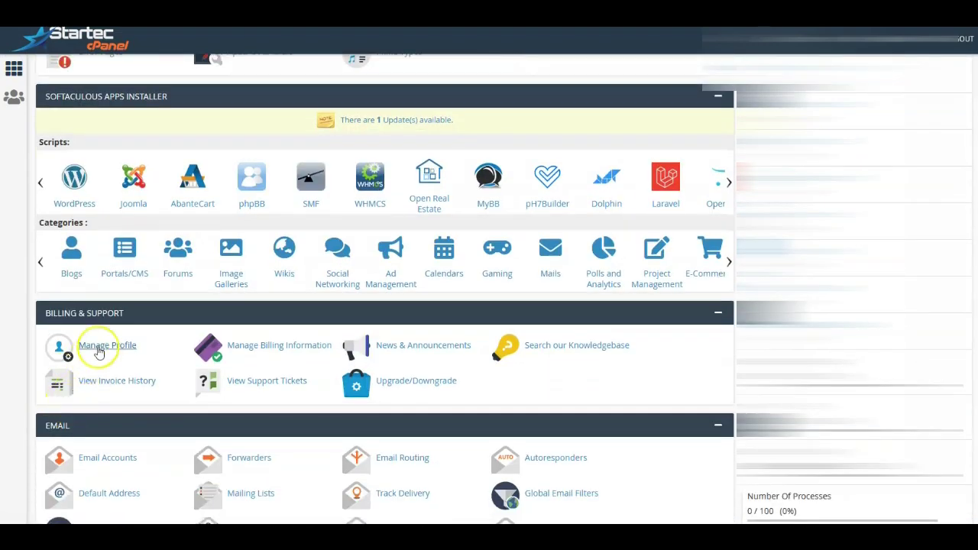
scroll(61, 343, up, 2)
click(70, 347)
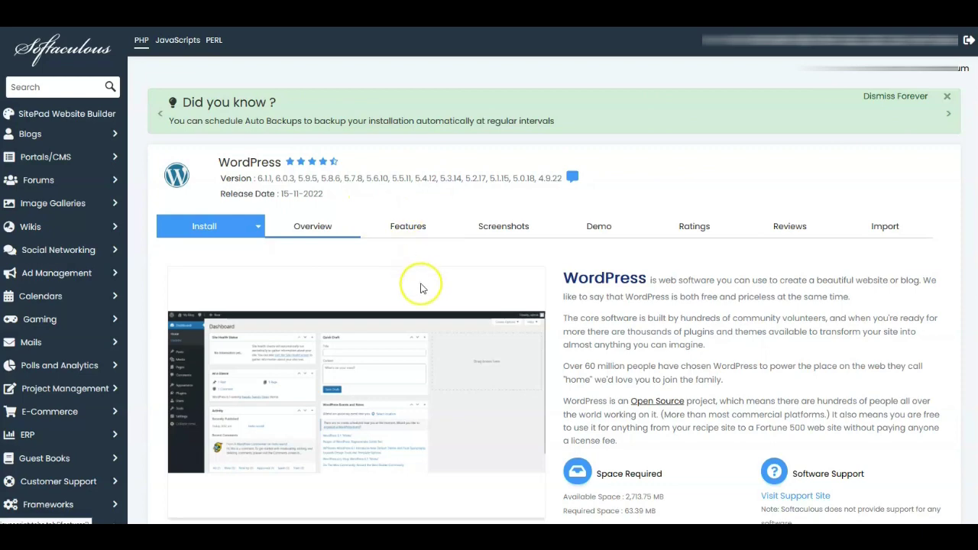
scroll(417, 280, down, 5)
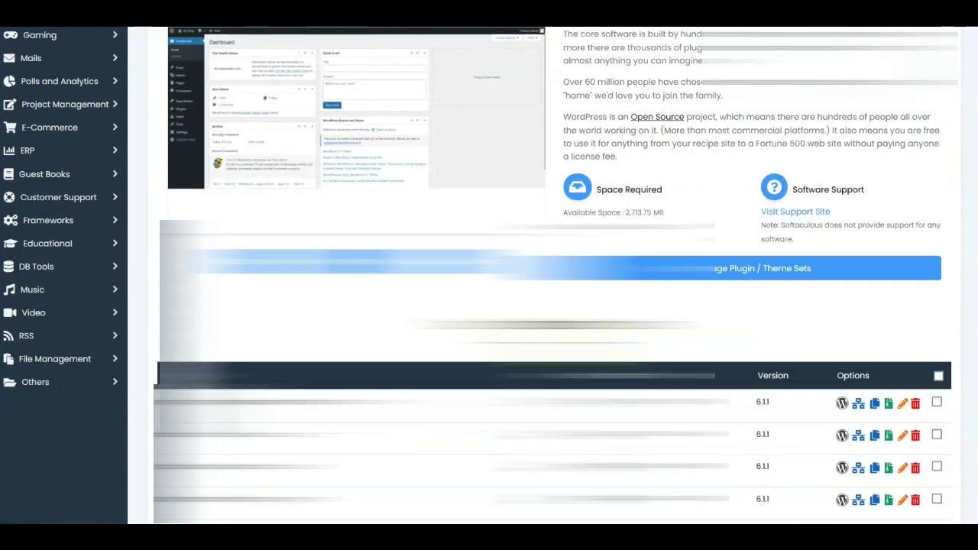
scroll(489, 292, down, 2)
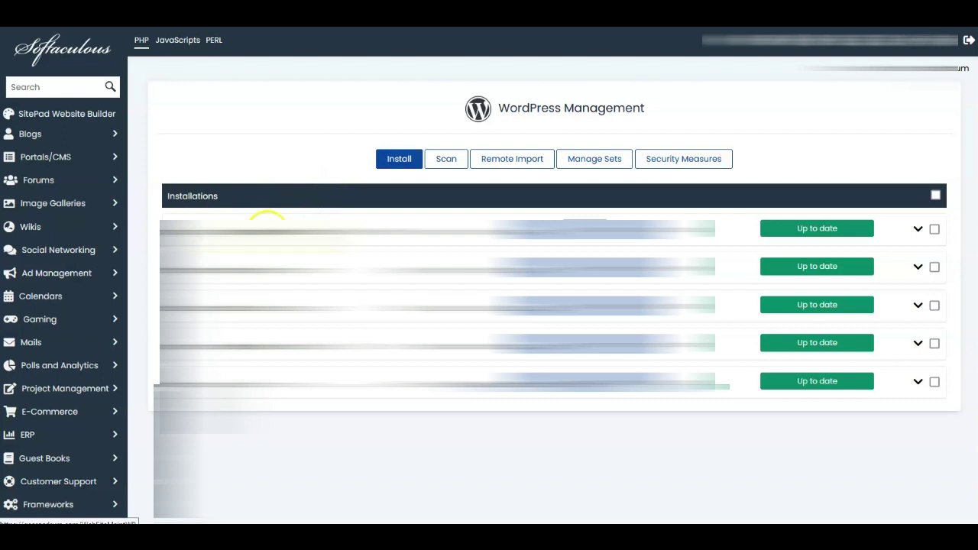
click(398, 160)
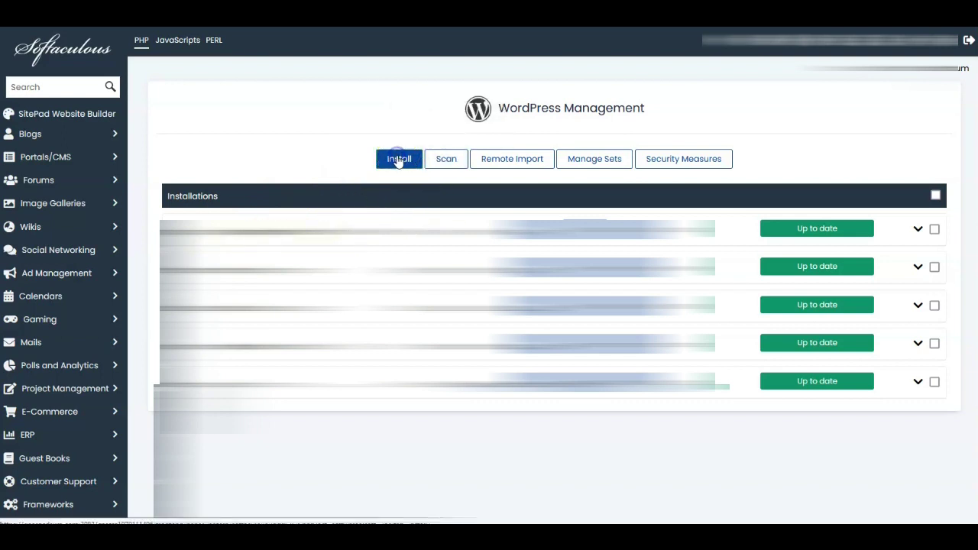
click(398, 159)
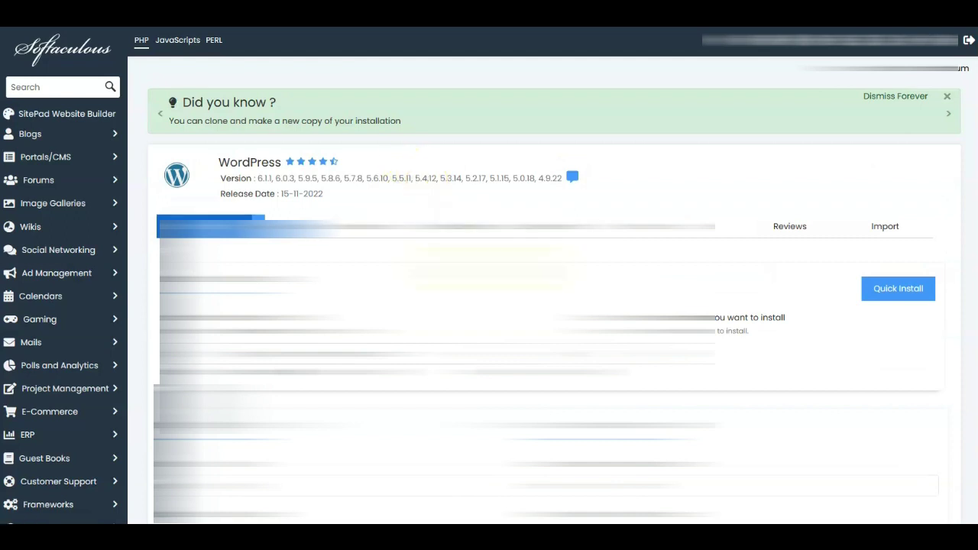
scroll(488, 275, down, 1)
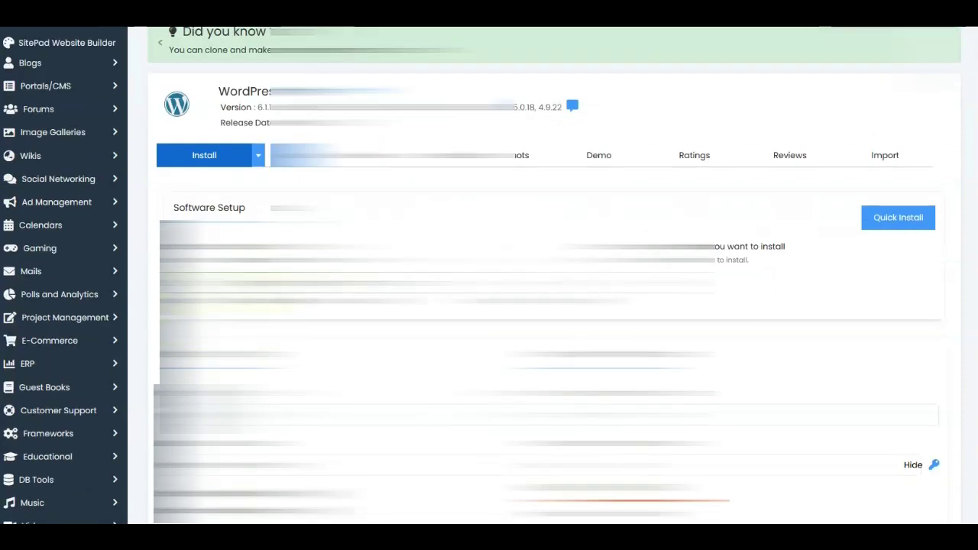
click(271, 282)
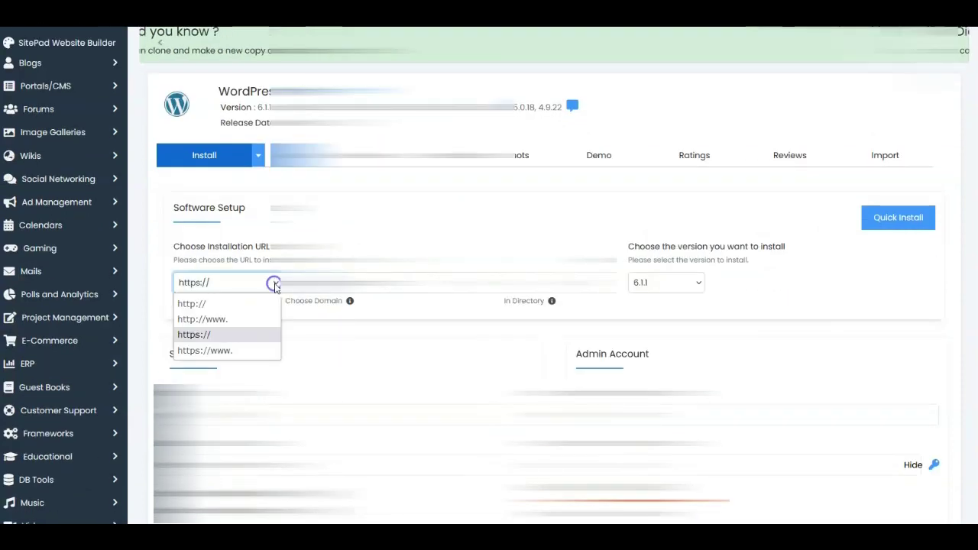
click(205, 336)
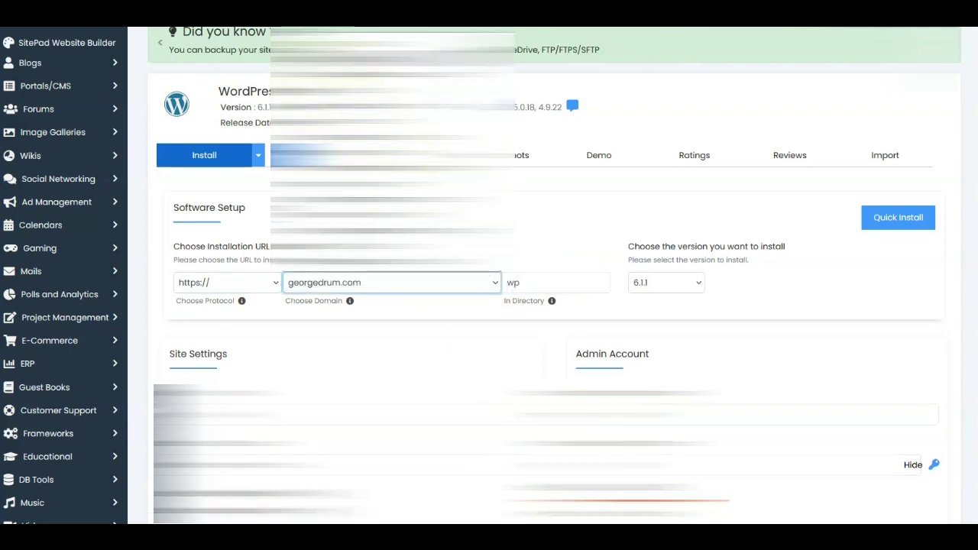
click(415, 279)
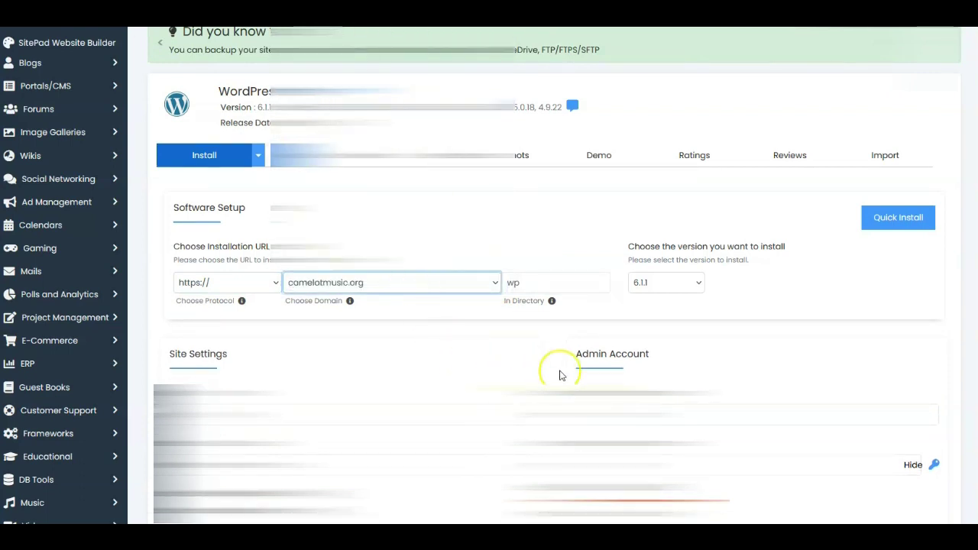
scroll(366, 364, down, 2)
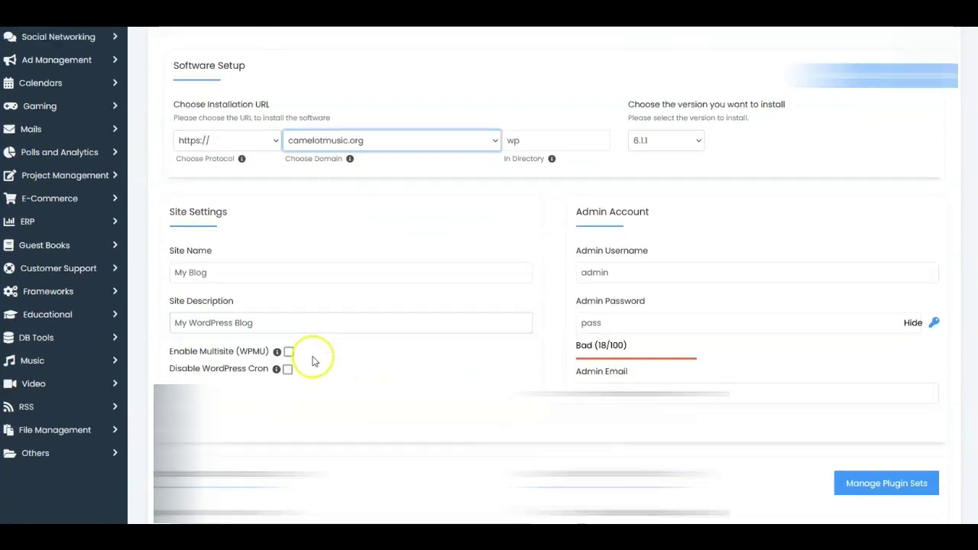
Review the Site Name, Site Description, admin username and password fields and the language setting.
click(216, 273)
click(234, 319)
click(507, 270)
click(636, 270)
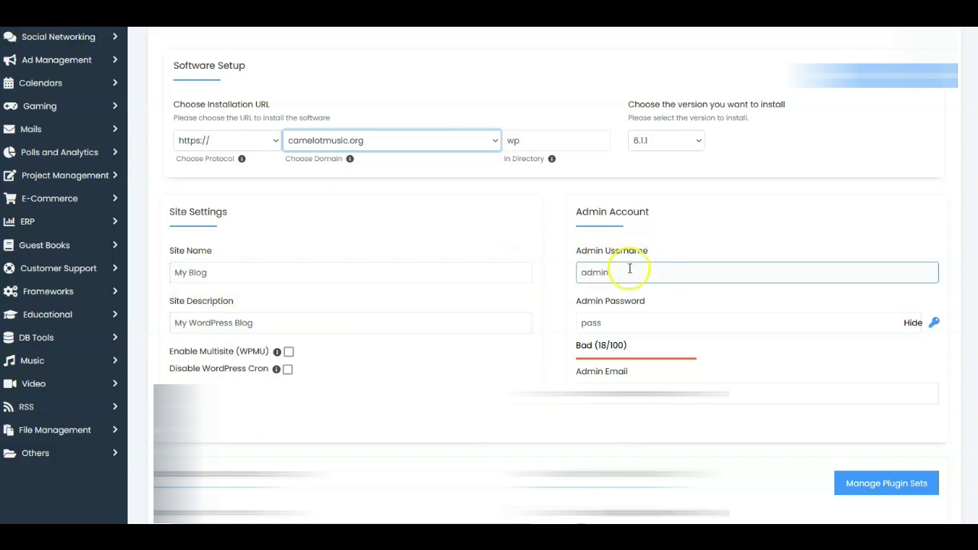
click(614, 324)
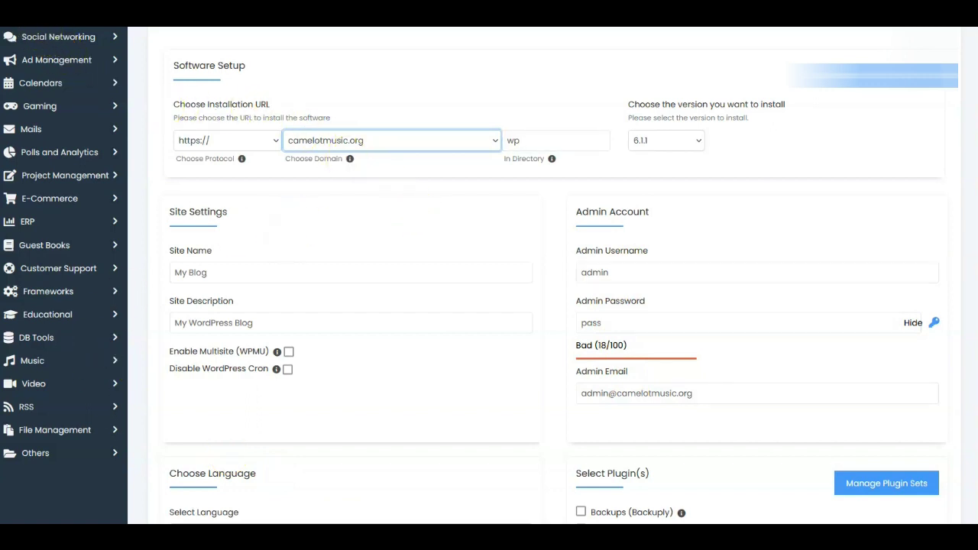
scroll(488, 275, down, 5)
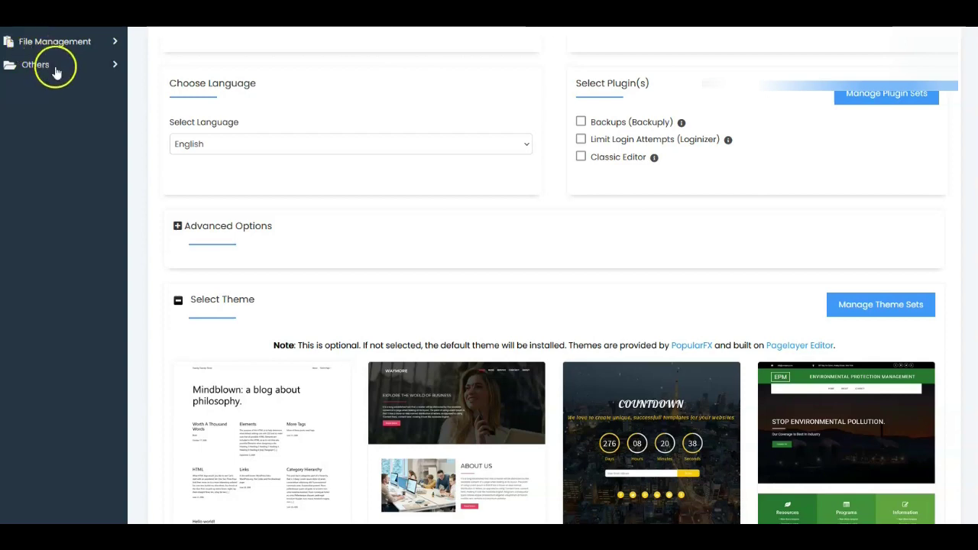
click(190, 147)
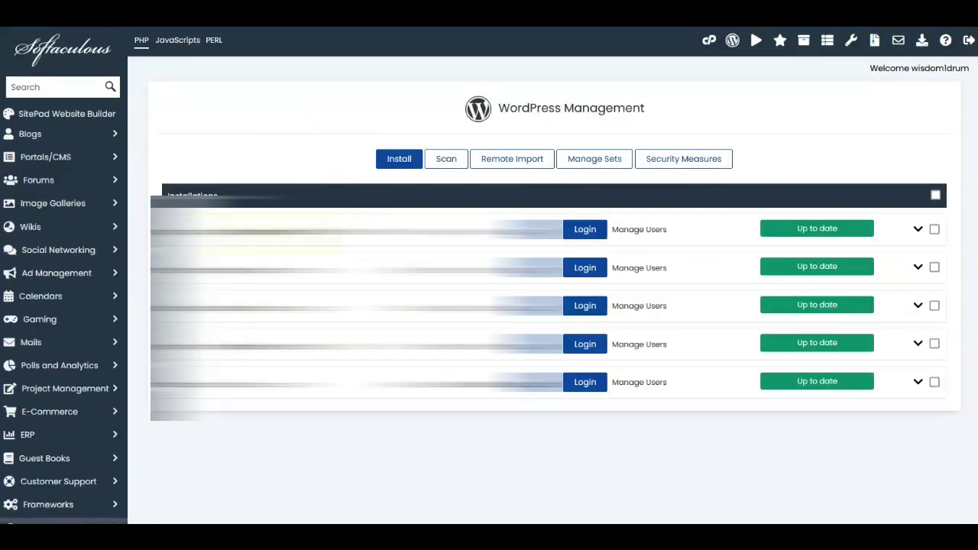
click(398, 160)
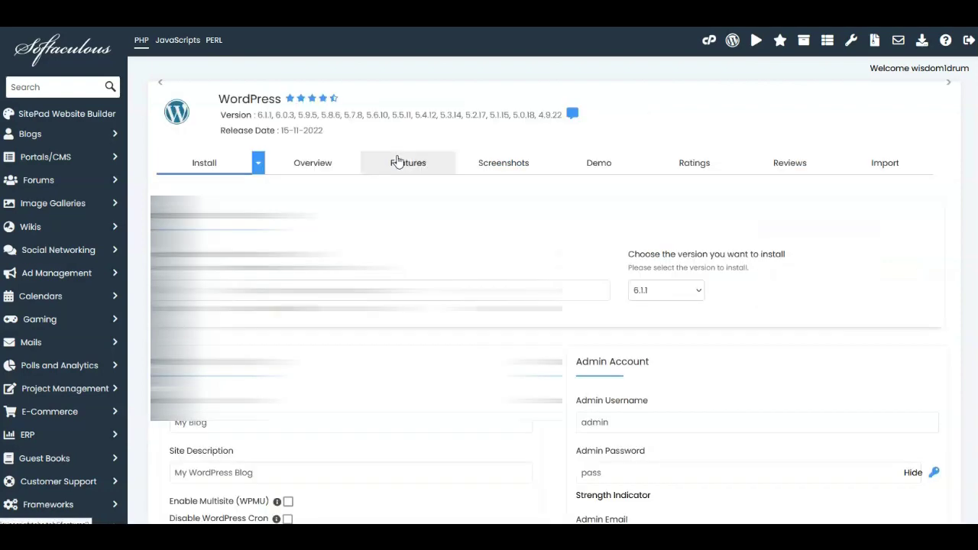
scroll(235, 297, down, 1)
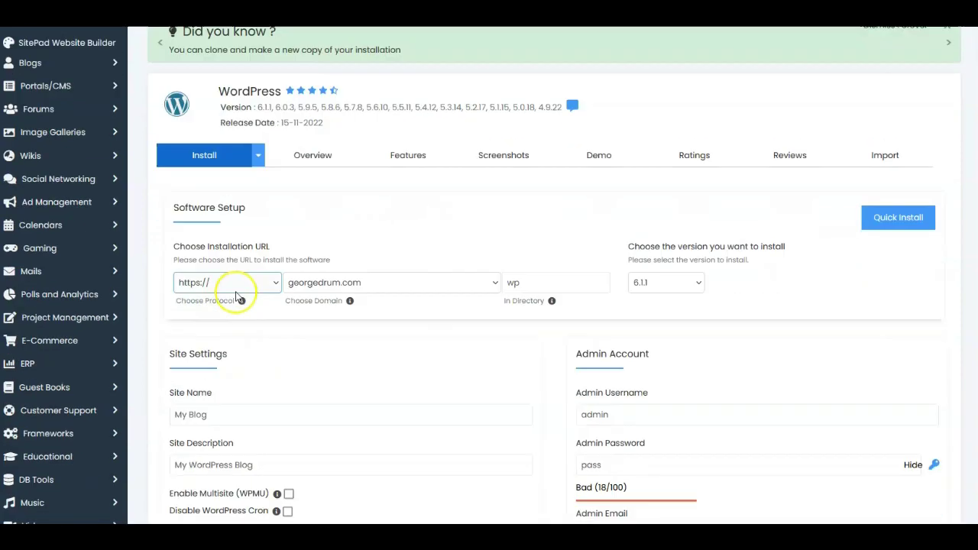
click(273, 284)
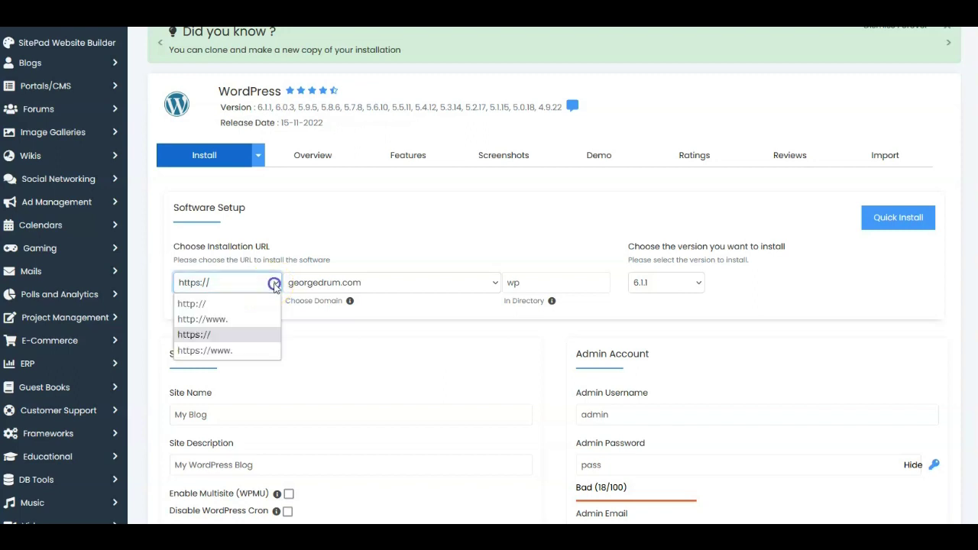
click(208, 335)
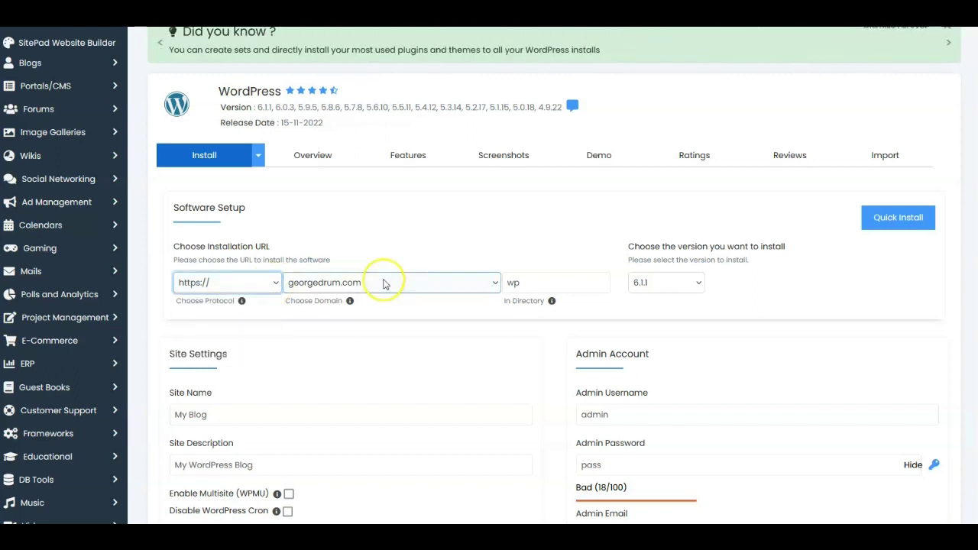
click(495, 283)
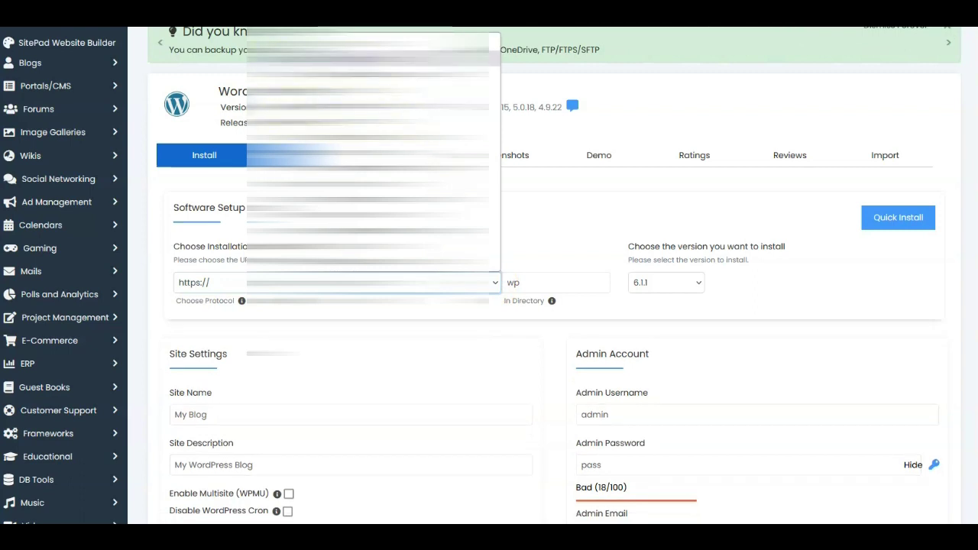
click(366, 62)
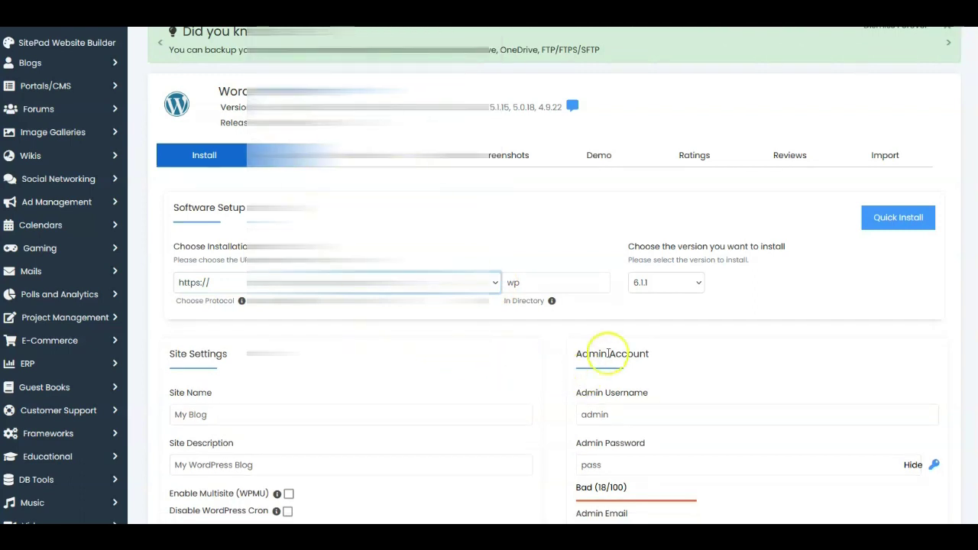
Review the Site Name, Site Description and admin username and password fields.
scroll(360, 371, down, 2)
click(235, 313)
click(216, 274)
click(221, 324)
click(629, 270)
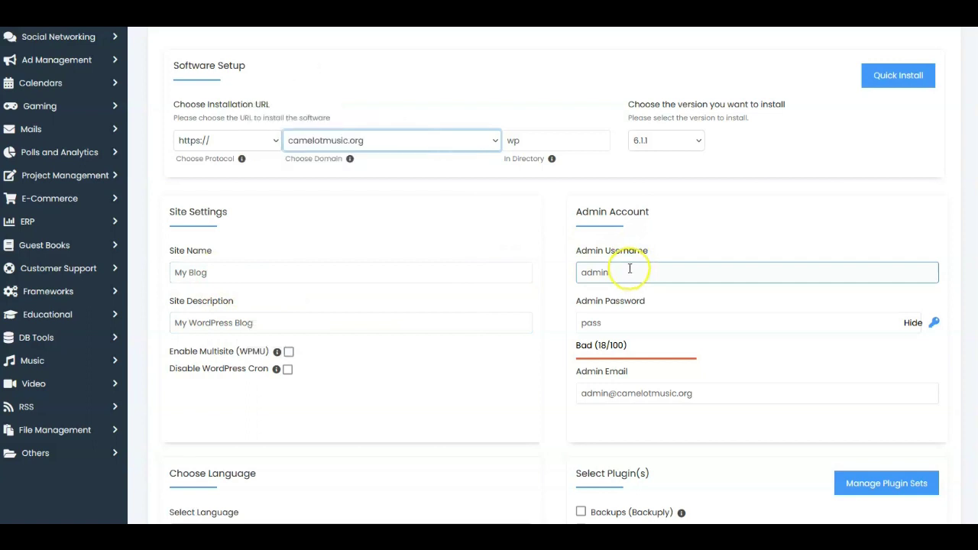
click(614, 324)
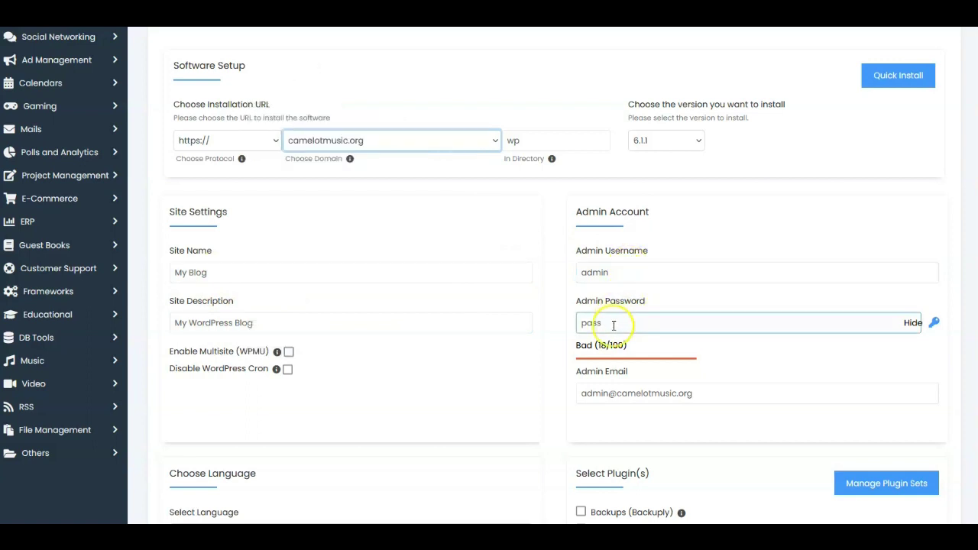
click(617, 359)
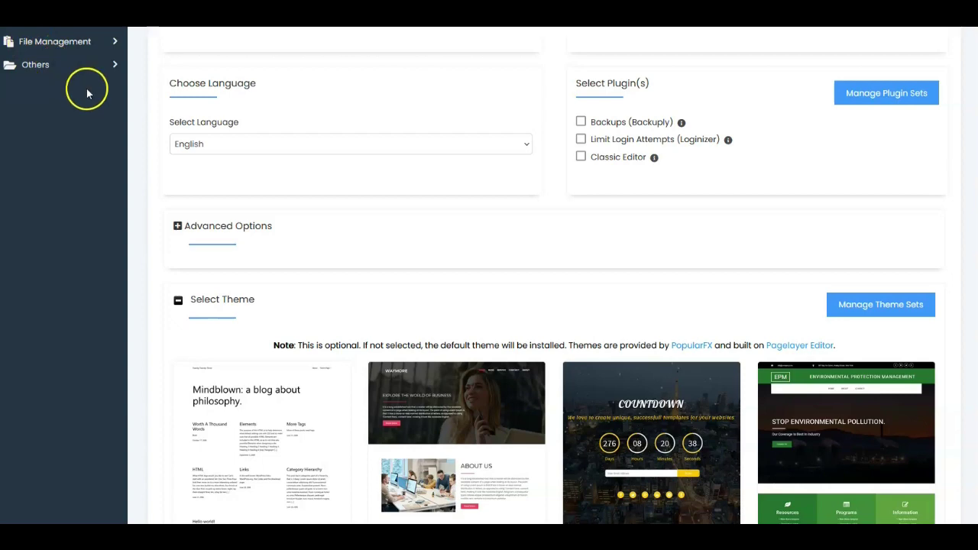
Check the Select Language dropdown and keep English as the site language.
click(181, 150)
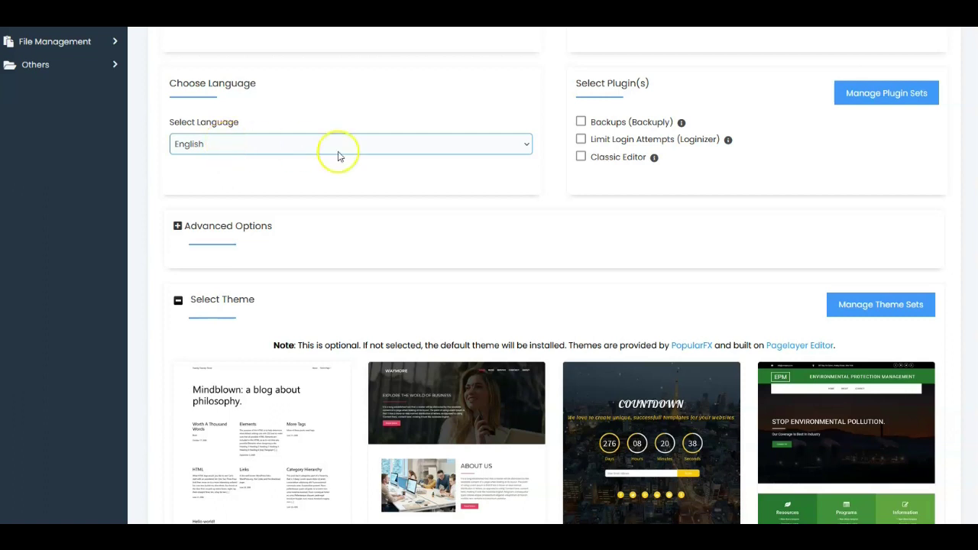
click(217, 150)
click(216, 150)
click(280, 164)
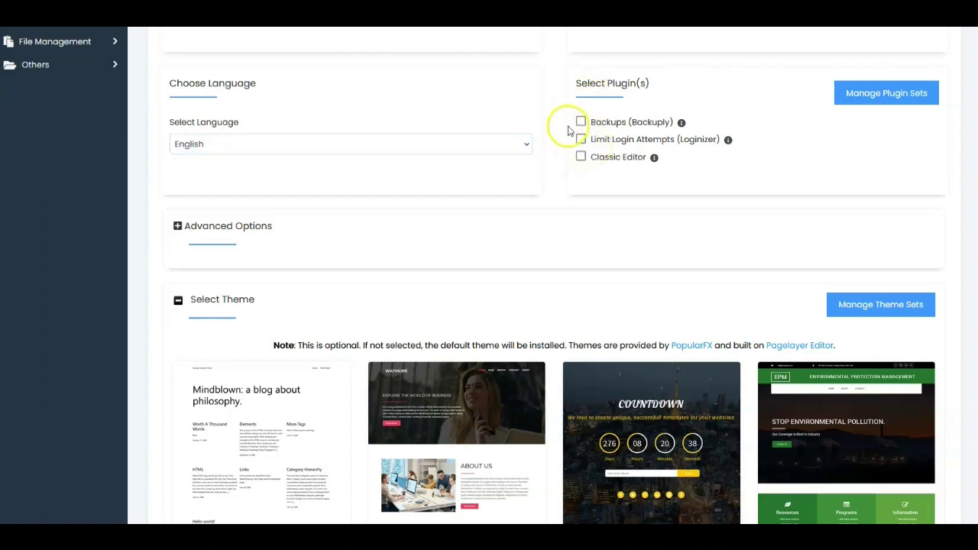
Expand Advanced Options and tick Auto Upgrade WordPress Plugins.
click(242, 225)
scroll(254, 283, down, 1)
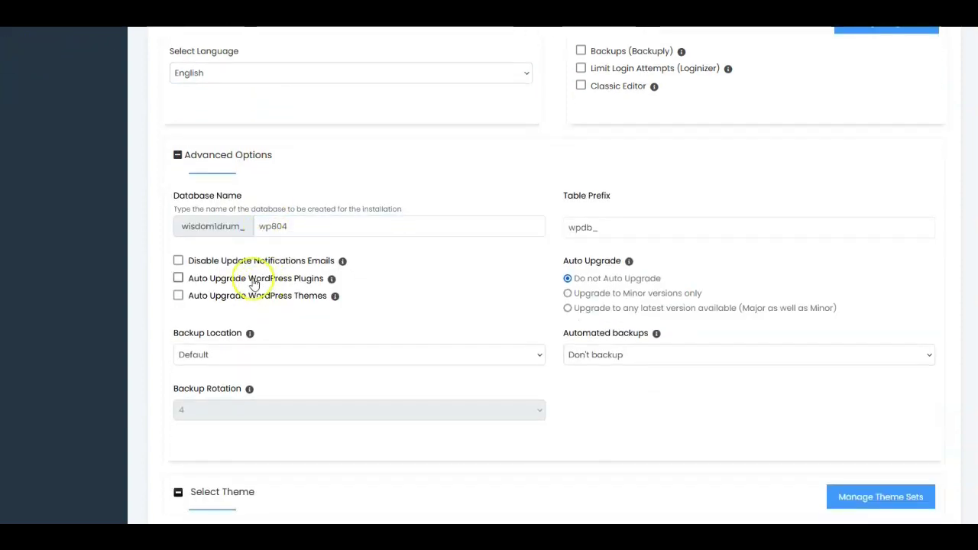
click(178, 280)
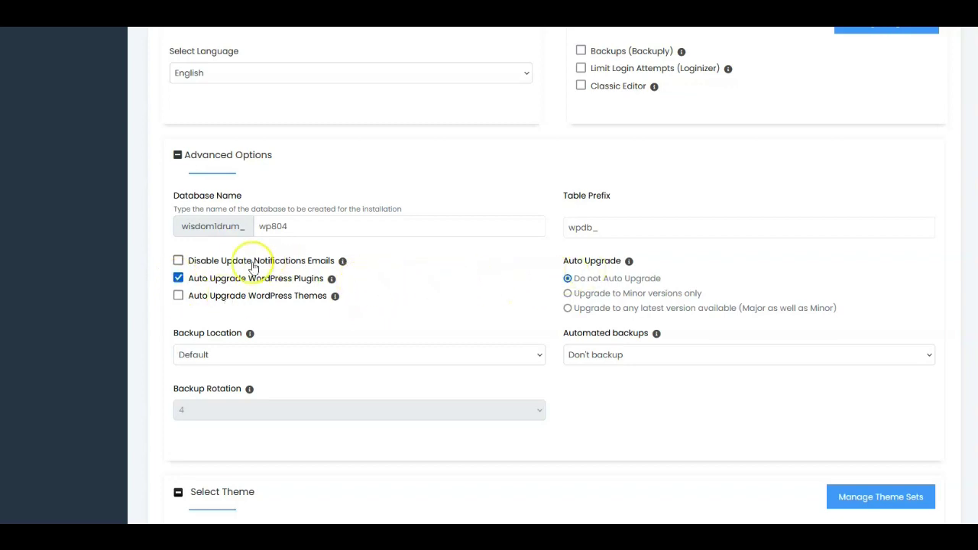
scroll(343, 328, down, 4)
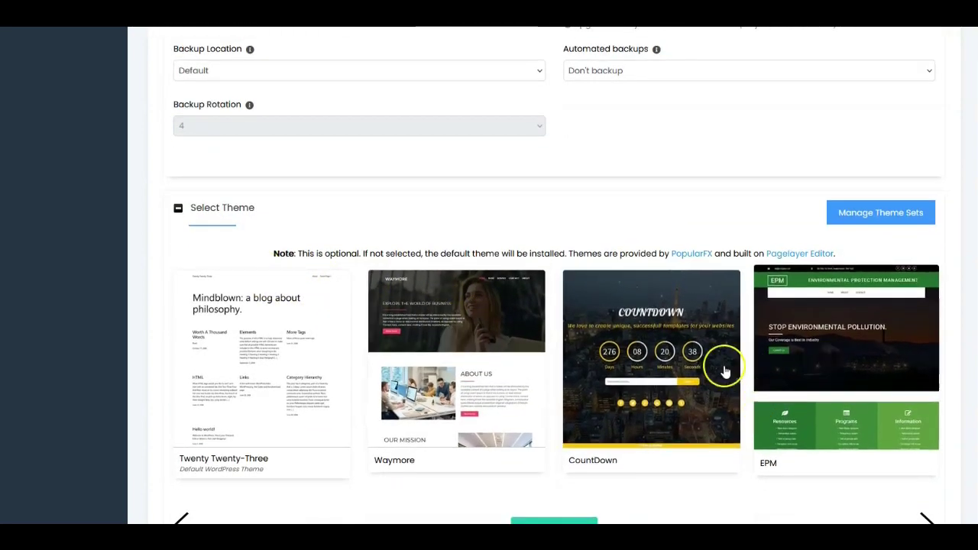
scroll(524, 389, down, 2)
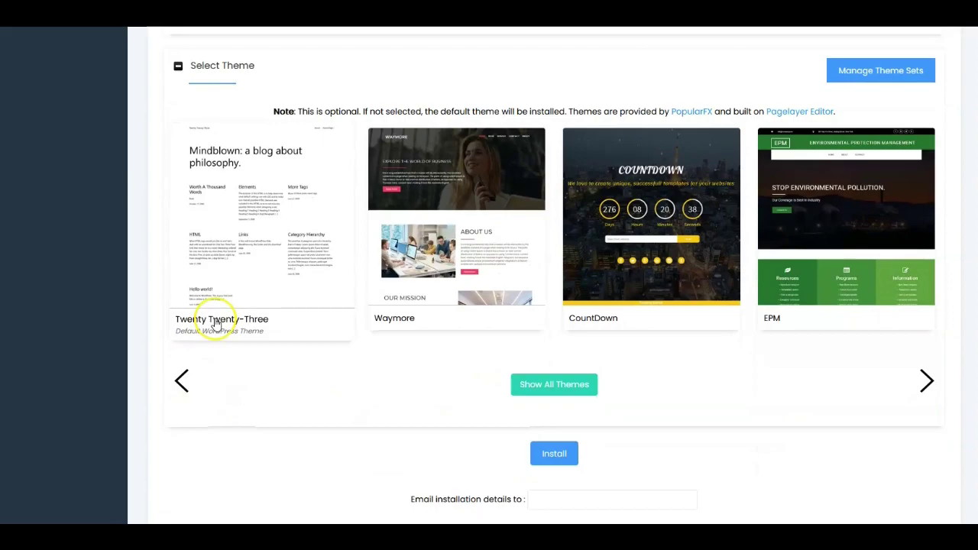
Choose the Twenty Twenty-Three theme and install WordPress at camelotmusic.org/wp.
click(216, 325)
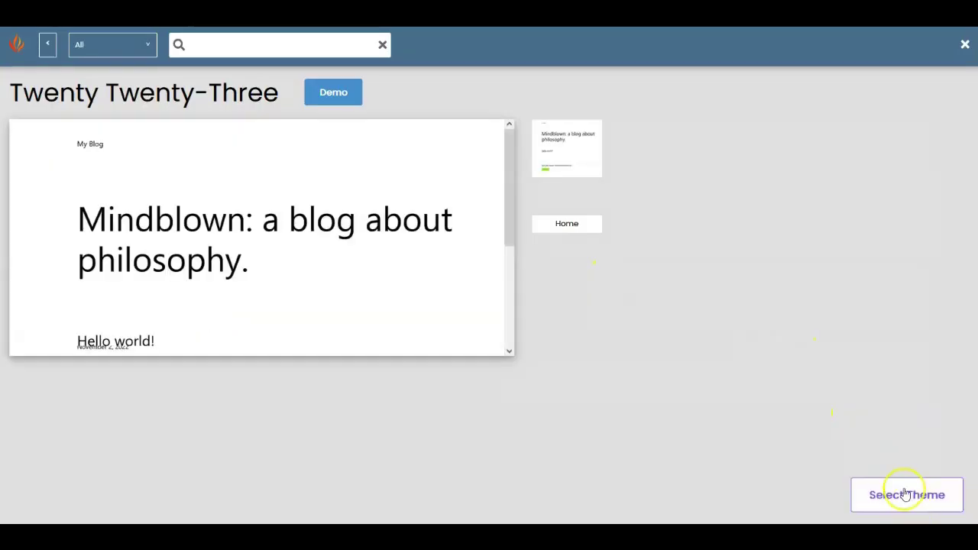
click(905, 494)
click(572, 350)
click(555, 370)
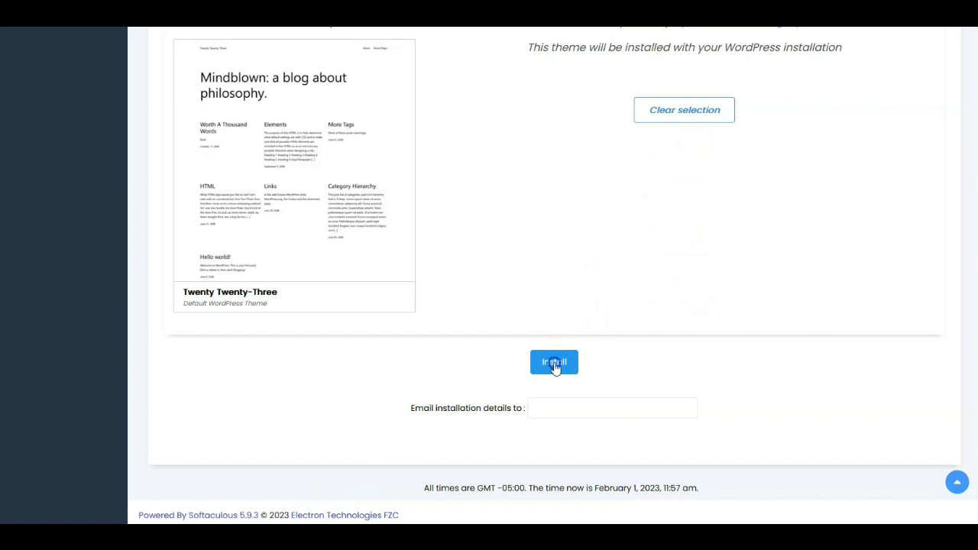
click(554, 364)
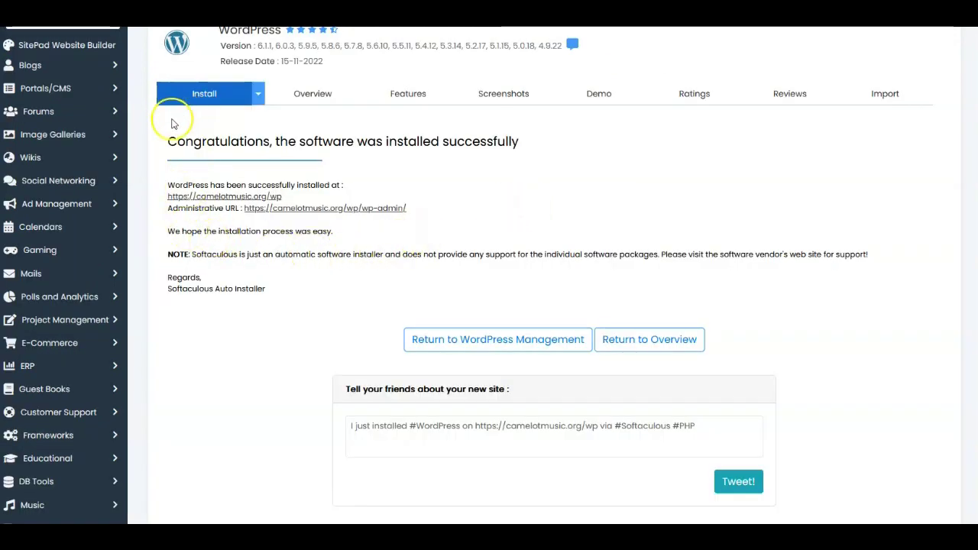
Open the new site's wp-admin URL in a new tab, view it, then return to cPanel.
right_click(207, 196)
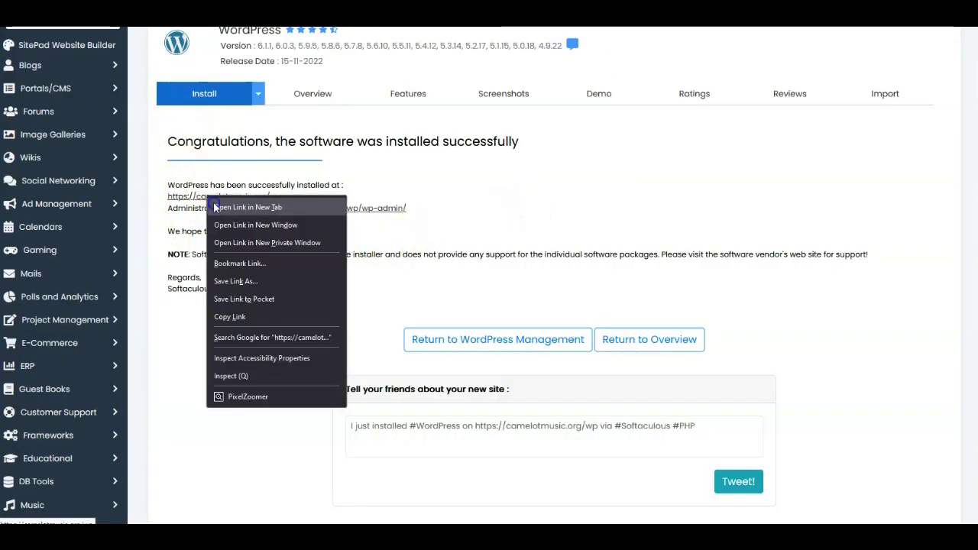
click(214, 207)
right_click(327, 208)
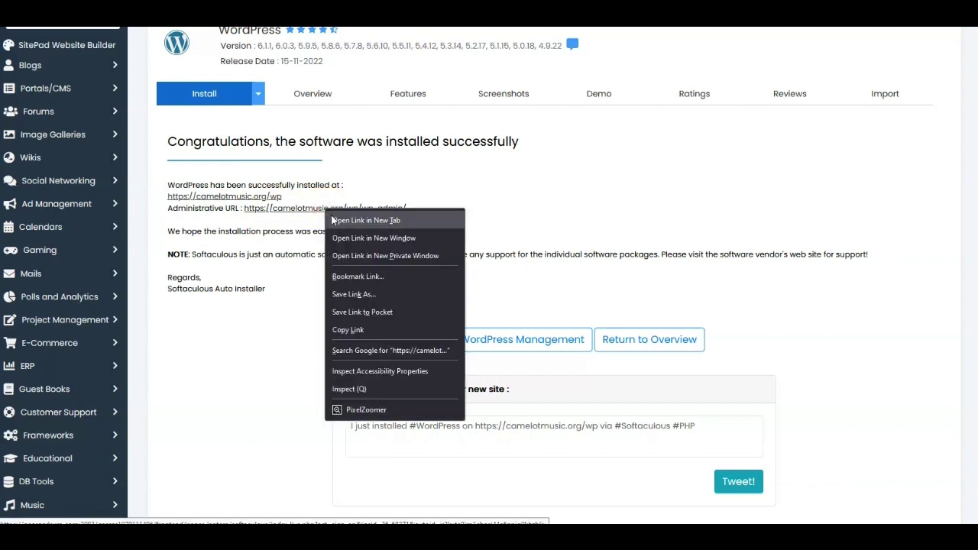
click(334, 220)
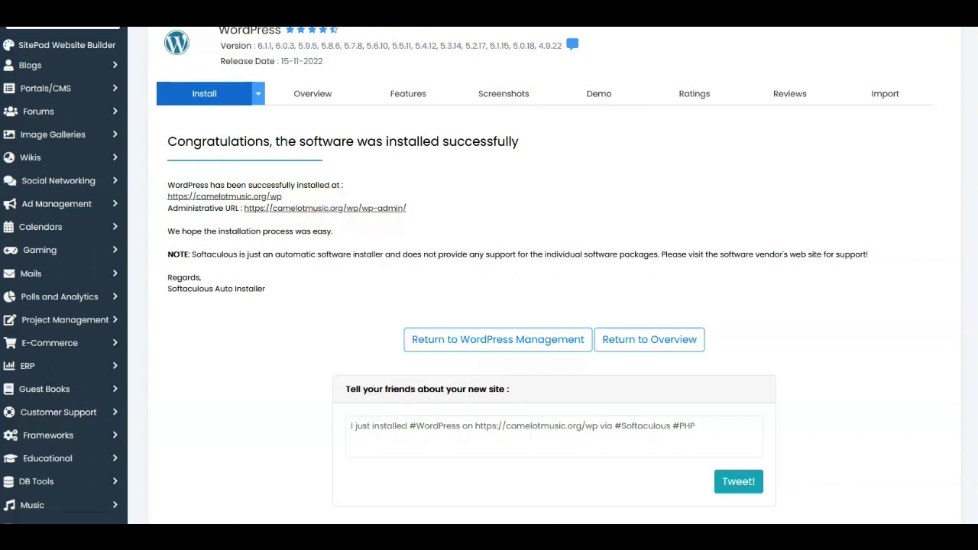
key(ctrl+Tab)
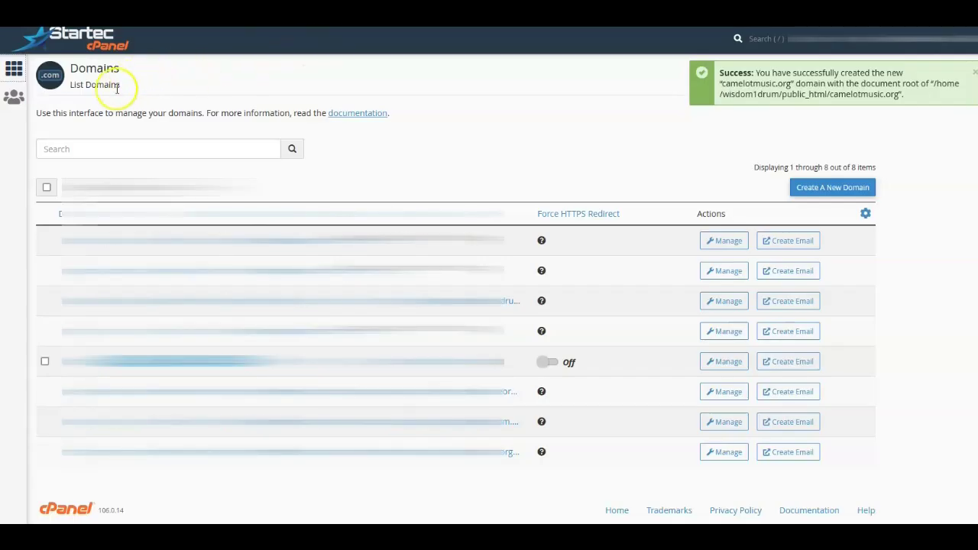
click(15, 69)
Open a new WordPress install form from Softaculous's WordPress Management page.
scroll(388, 148, down, 3)
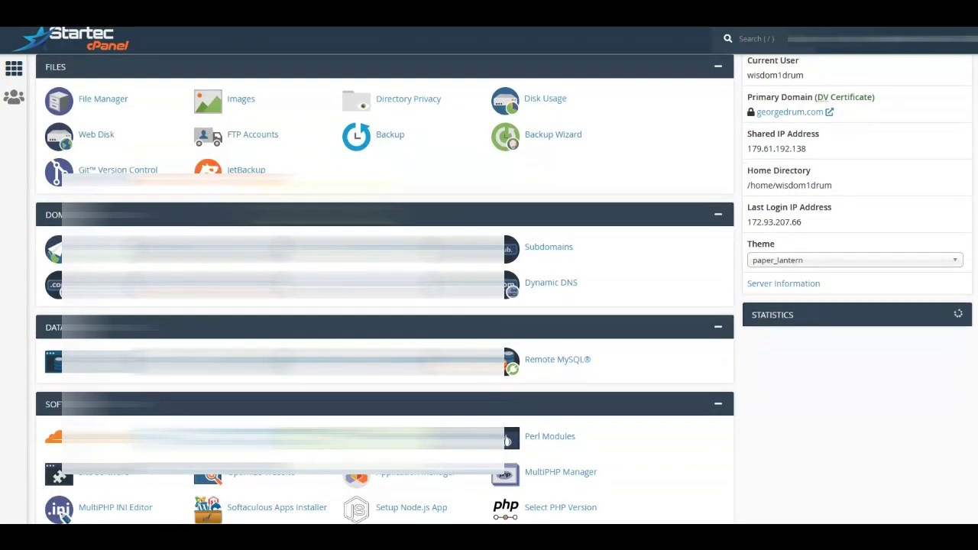
scroll(107, 169, up, 1)
click(108, 171)
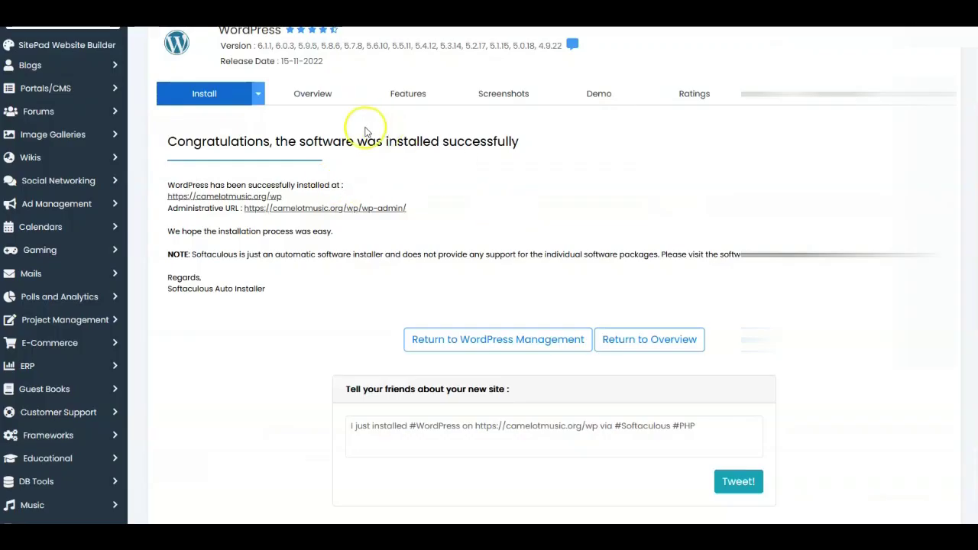
scroll(371, 186, up, 2)
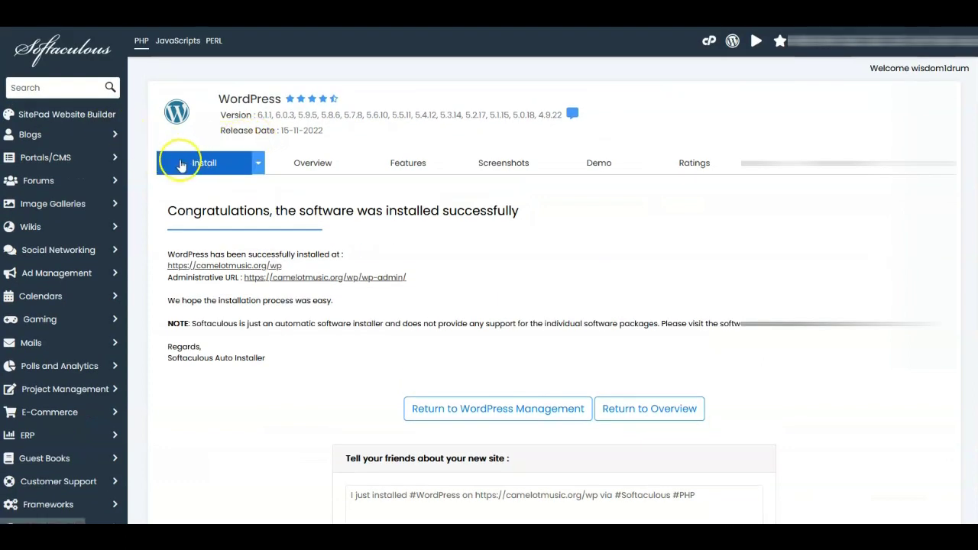
click(191, 165)
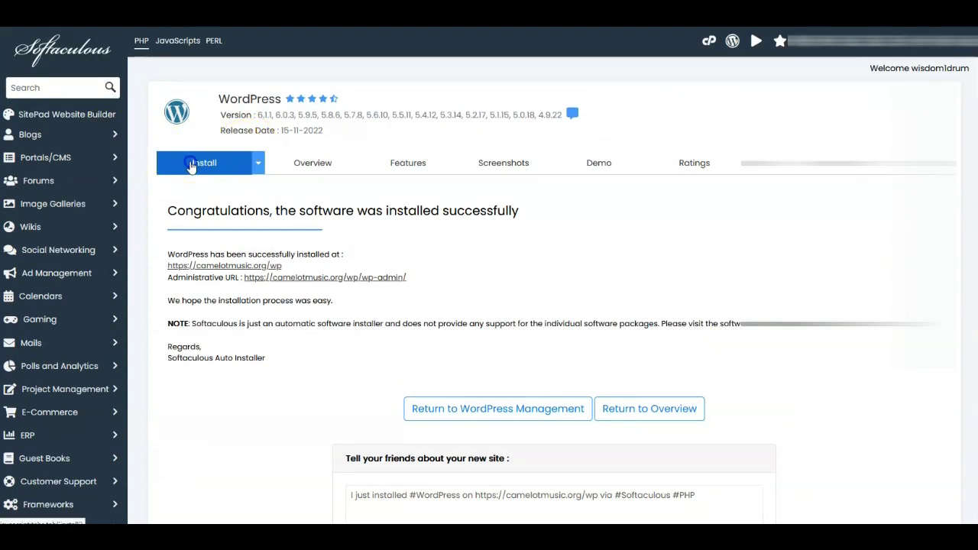
click(732, 41)
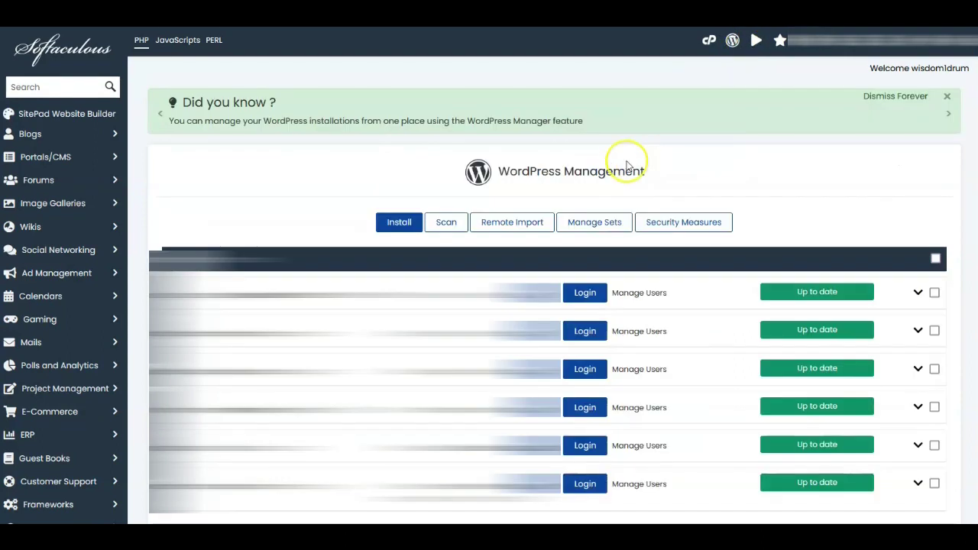
click(398, 222)
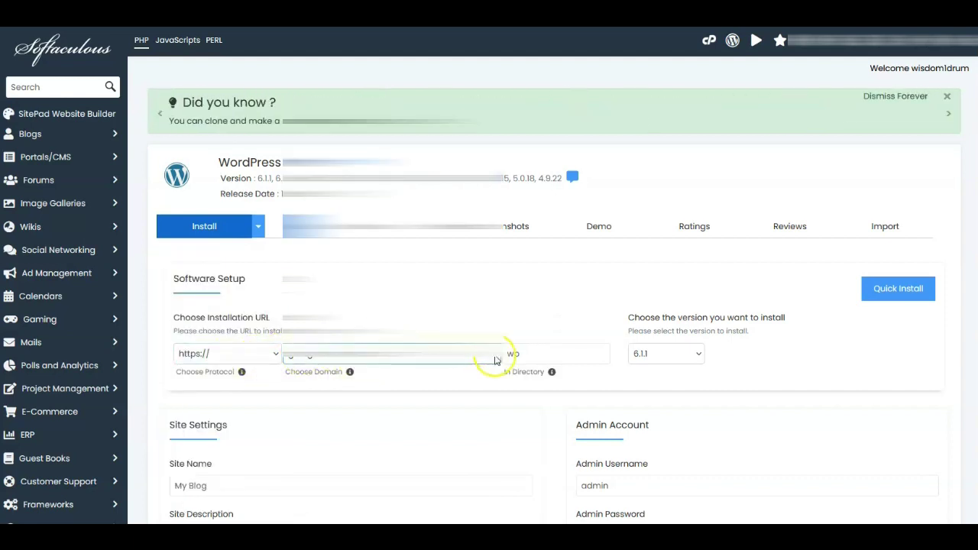
Keep camelotmusic.org as the domain and change the install directory from 'wp' to CamelotBlog.
click(494, 359)
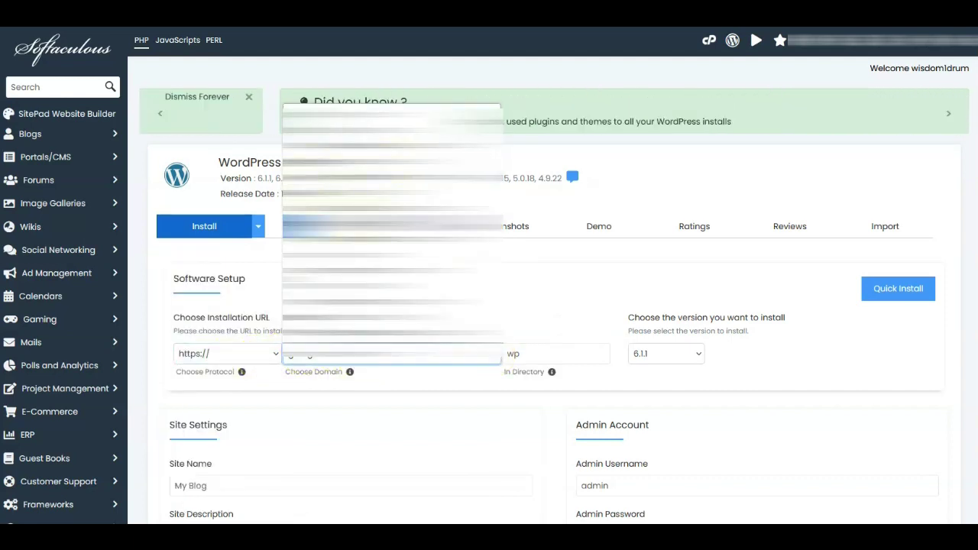
click(429, 384)
click(533, 356)
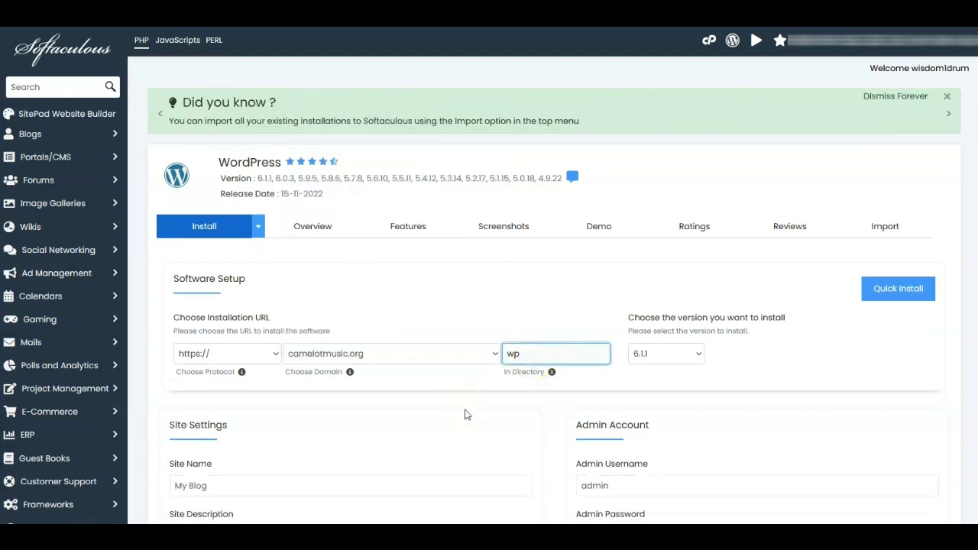
key(BackSpace)
key(BackSpace)
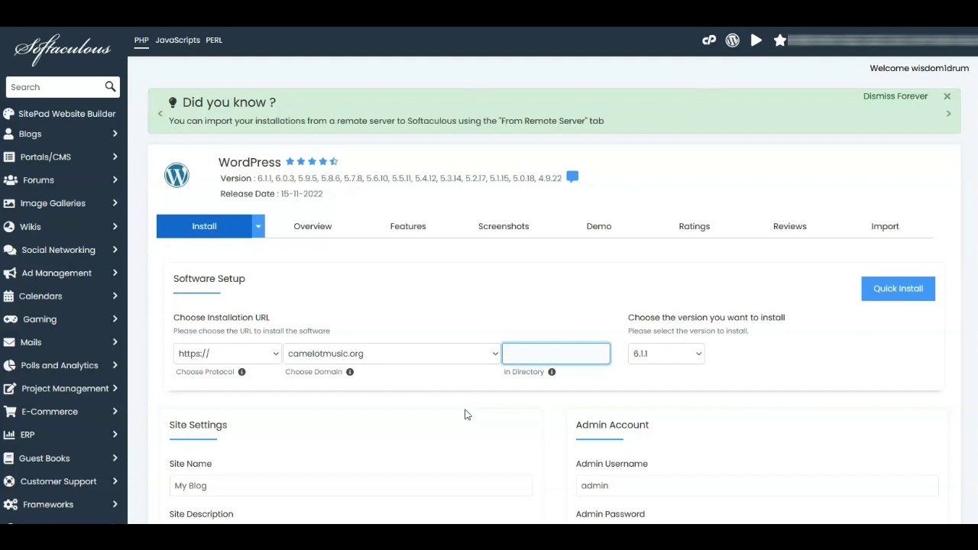
text(CamelotBlog)
click(161, 368)
click(290, 370)
click(283, 354)
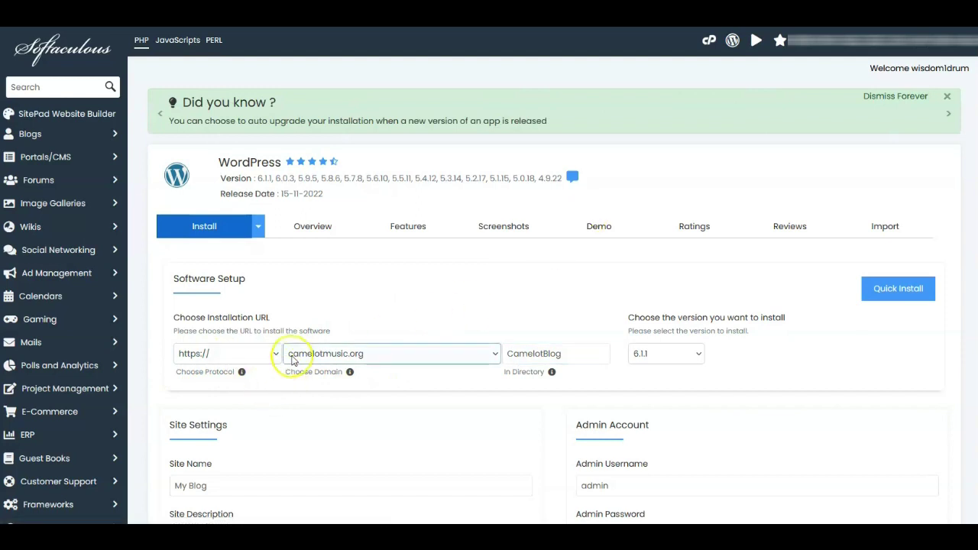
click(511, 354)
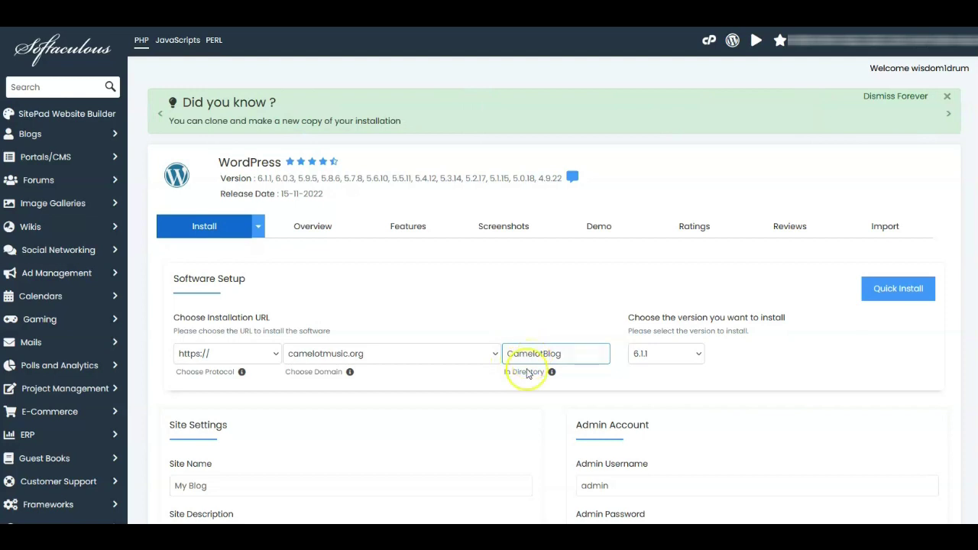
Confirm WordPress version 6.1.1 and review the site name and admin username fields.
click(662, 359)
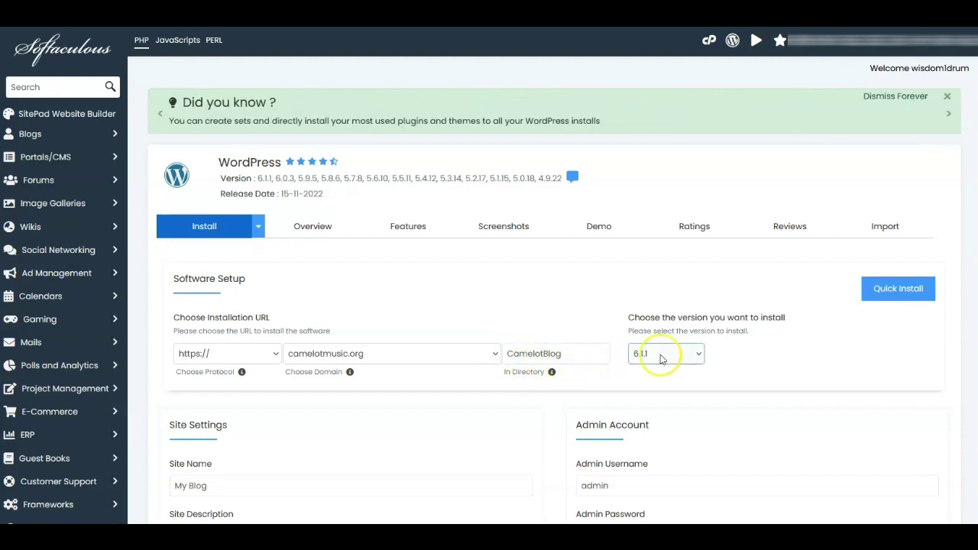
scroll(649, 357, down, 2)
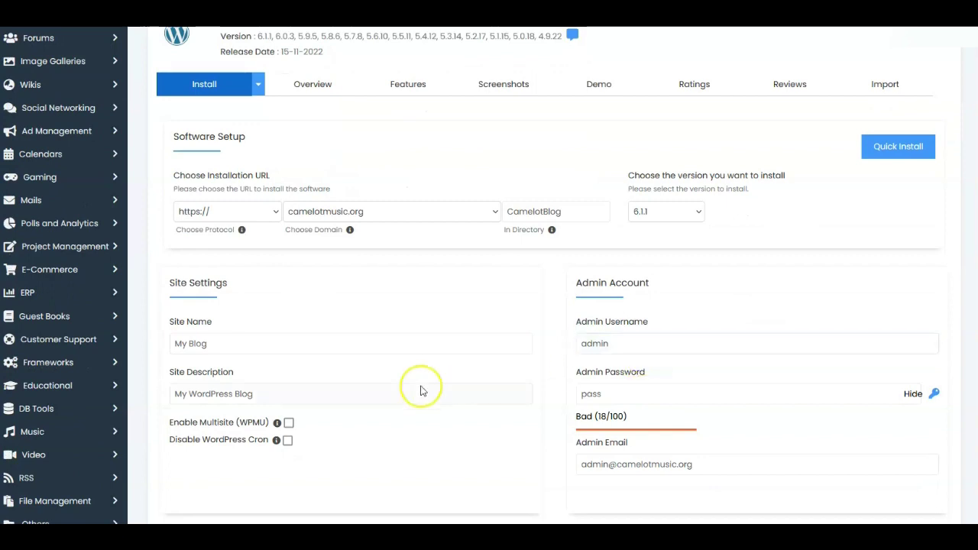
click(203, 343)
click(632, 340)
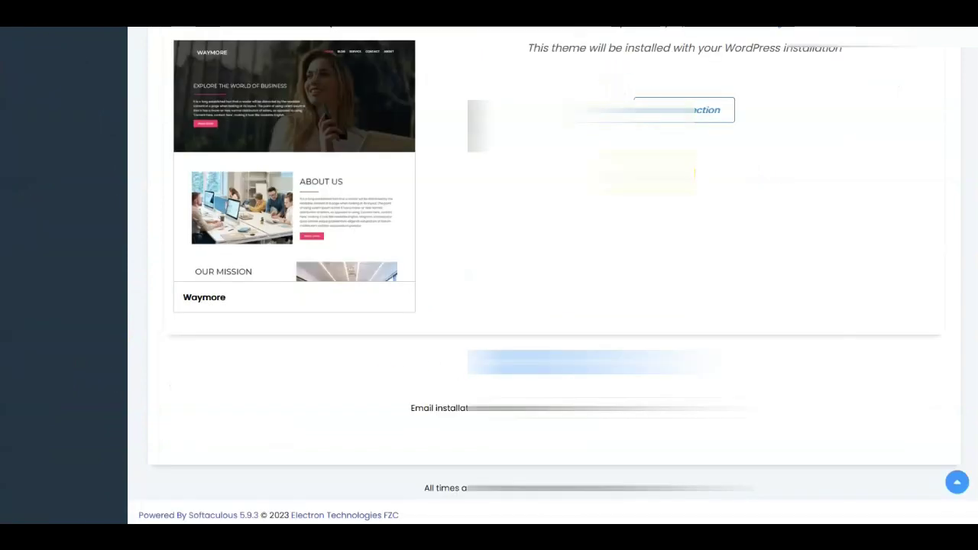
Review the form (Waymore theme, plugin auto-upgrades, database wp83) and submit the CamelotBlog install.
scroll(550, 275, up, 10)
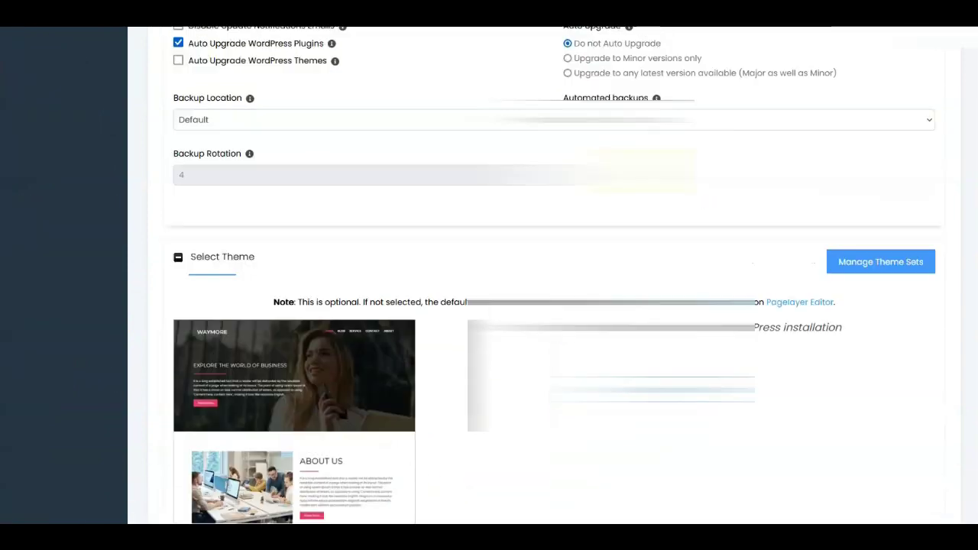
scroll(364, 254, up, 7)
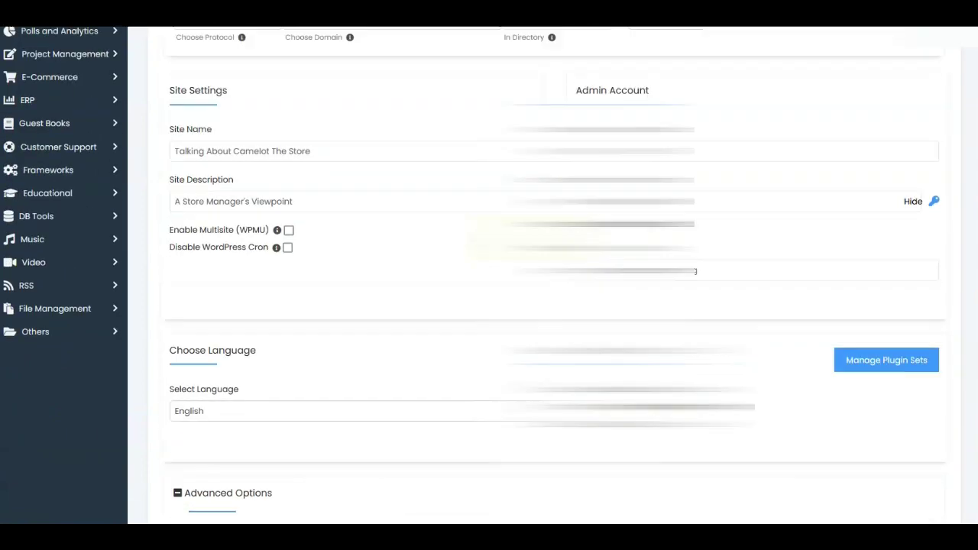
scroll(364, 254, up, 5)
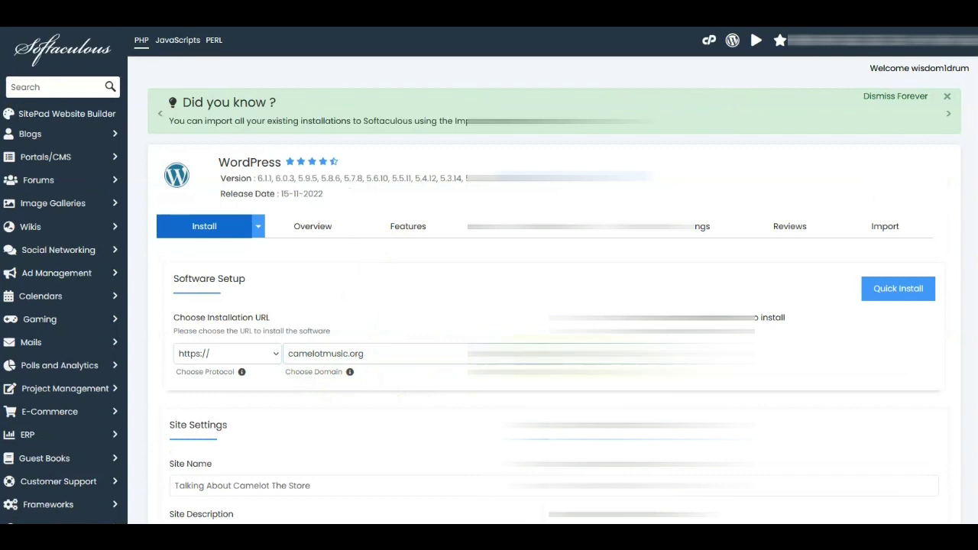
scroll(535, 306, down, 8)
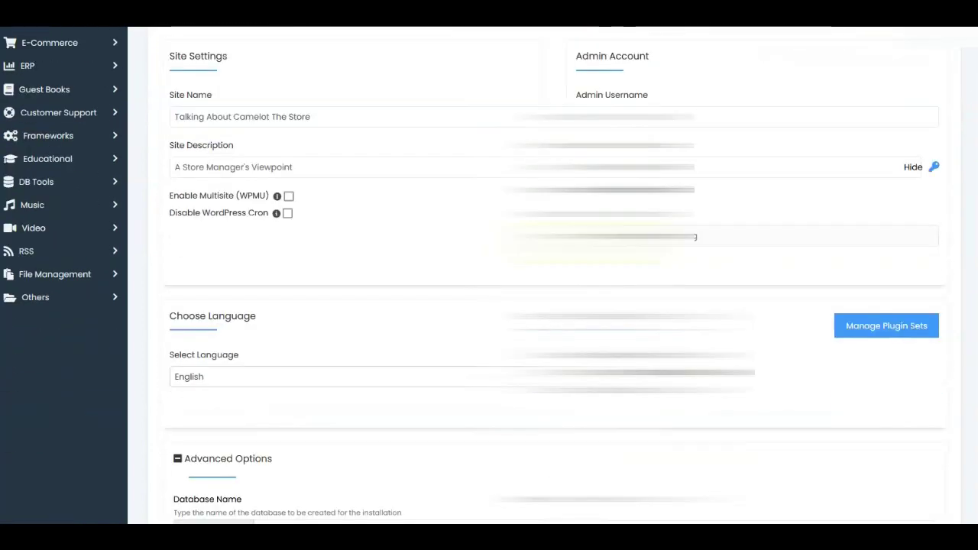
scroll(534, 306, down, 3)
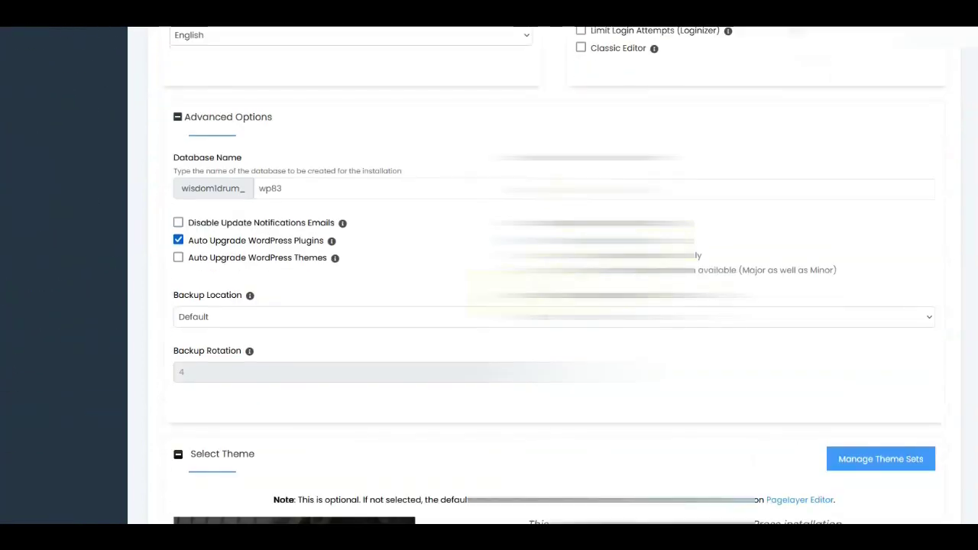
scroll(253, 359, down, 1)
scroll(253, 359, down, 4)
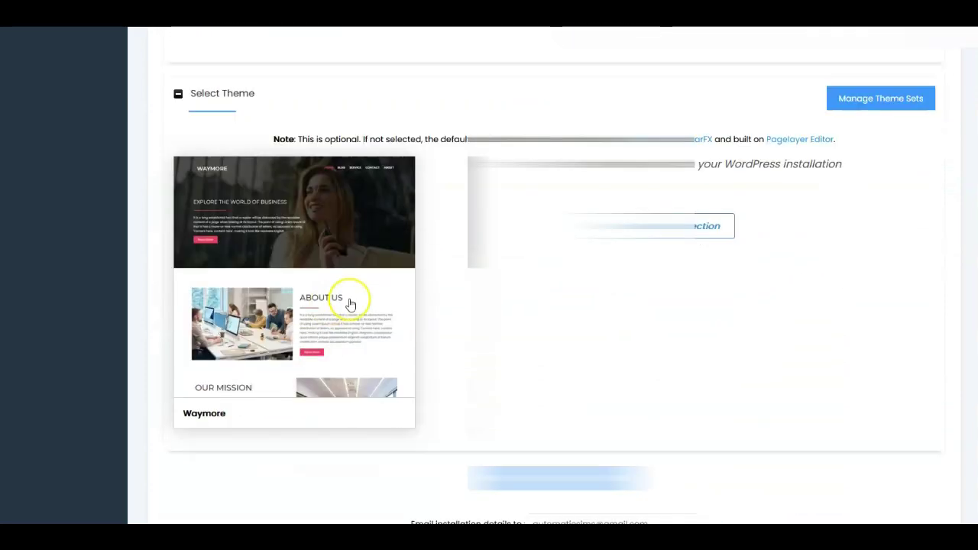
scroll(331, 308, down, 2)
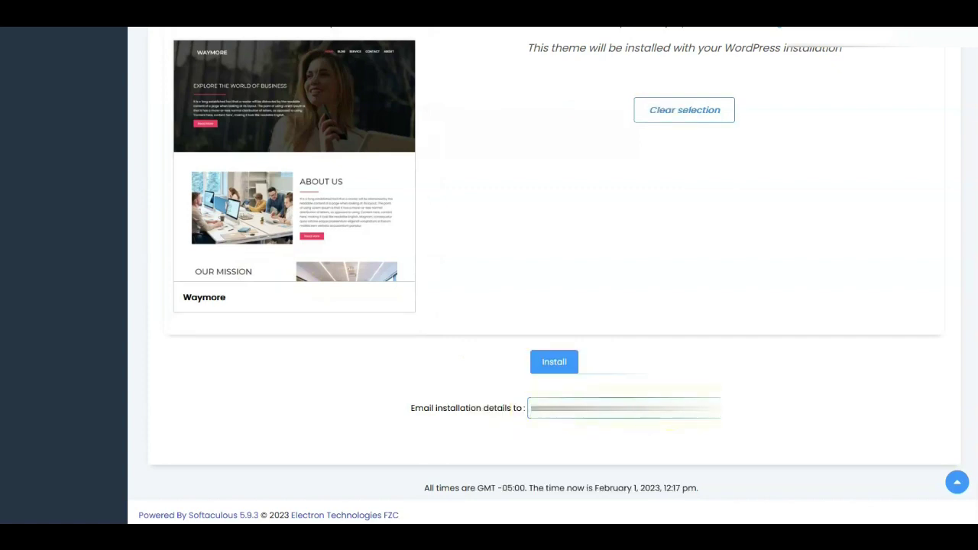
click(550, 368)
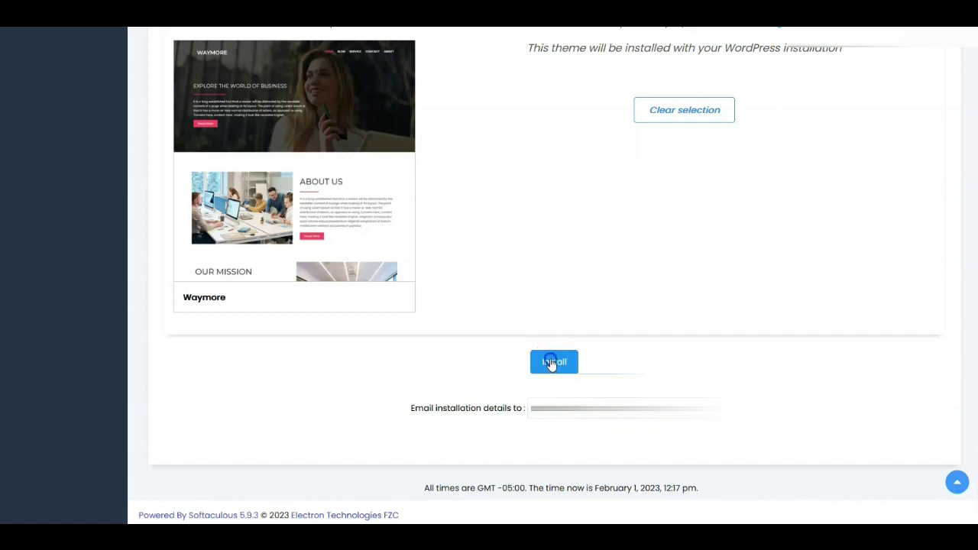
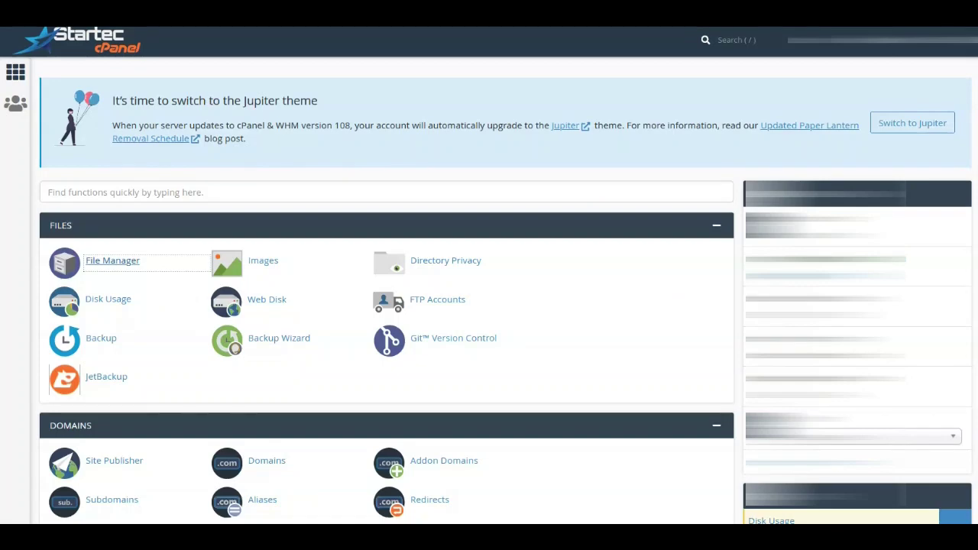
Launch cPanel's File Manager to list the home directory folders like .attracta and .autoupdate.
mouse_move(16, 71)
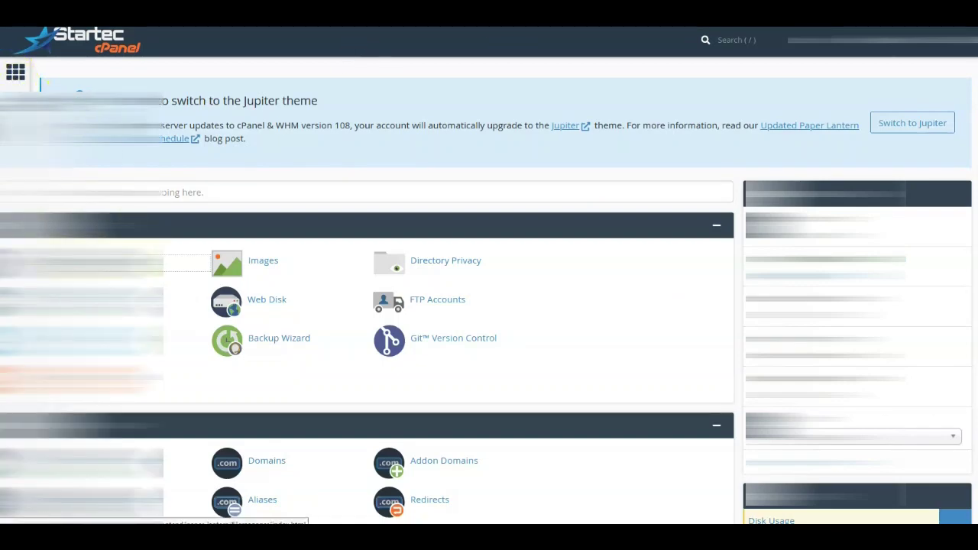
click(84, 191)
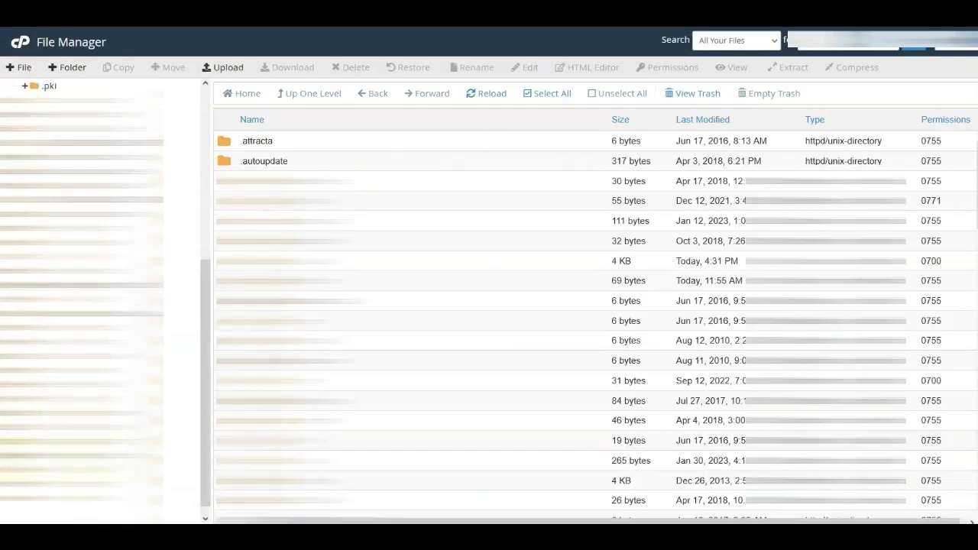
Browse from the web root into camelotmusic.org, then into the CamelotBlog WordPress folder.
click(76, 455)
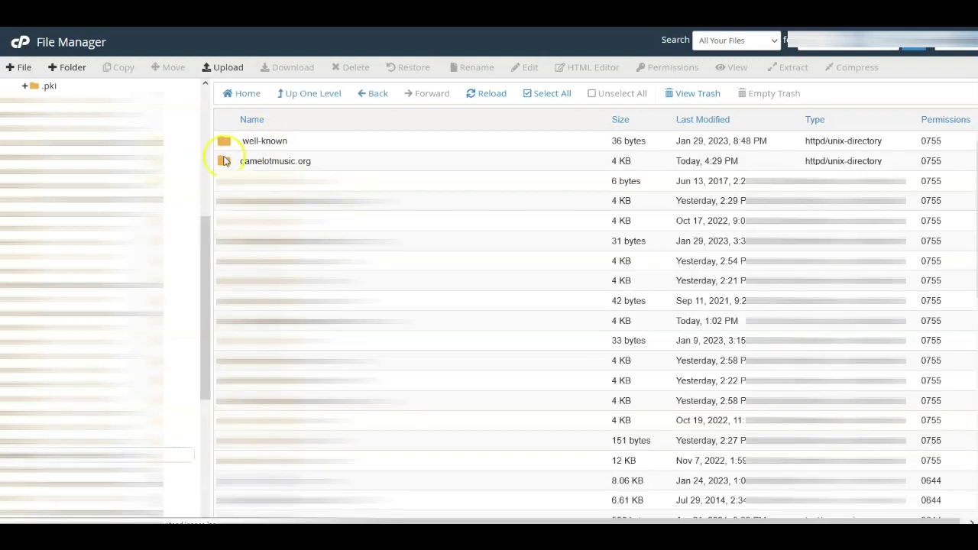
double_click(224, 163)
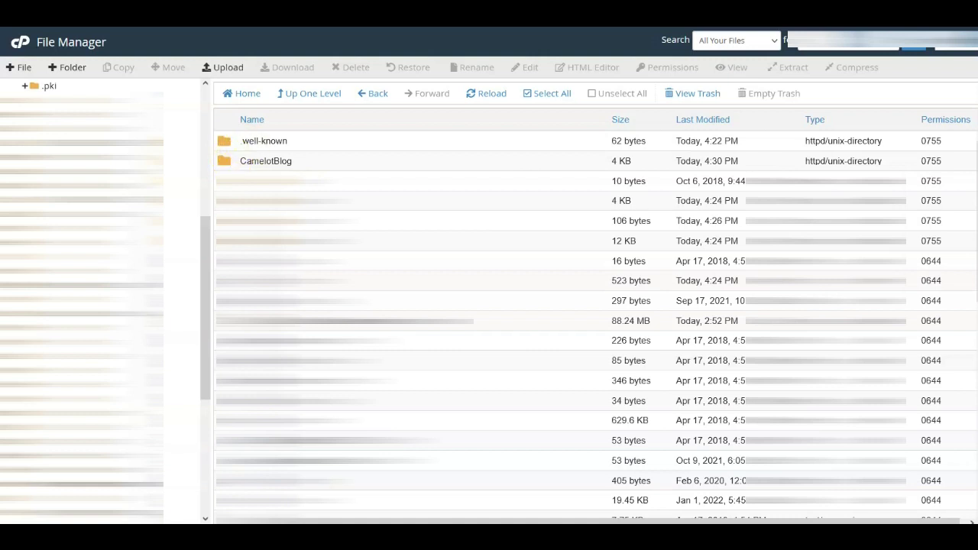
double_click(226, 161)
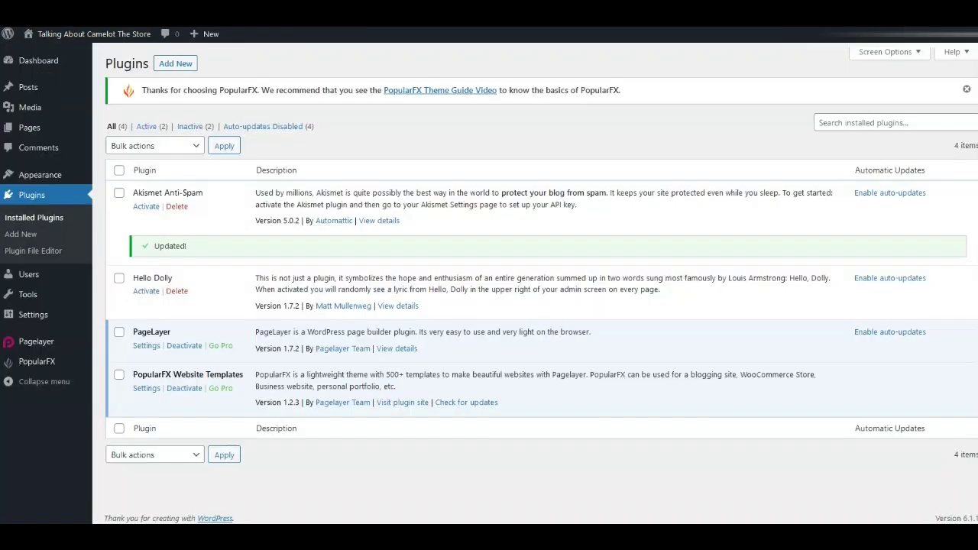
Check the four installed plugins: PageLayer and PopularFX Website Templates active, Akismet at 5.0.2.
mouse_move(64, 135)
right_click(886, 110)
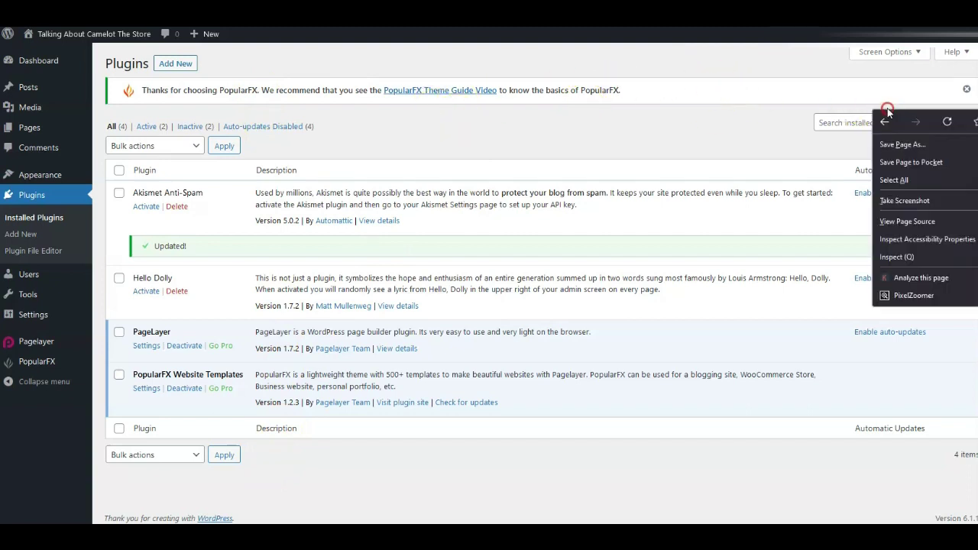
key(Escape)
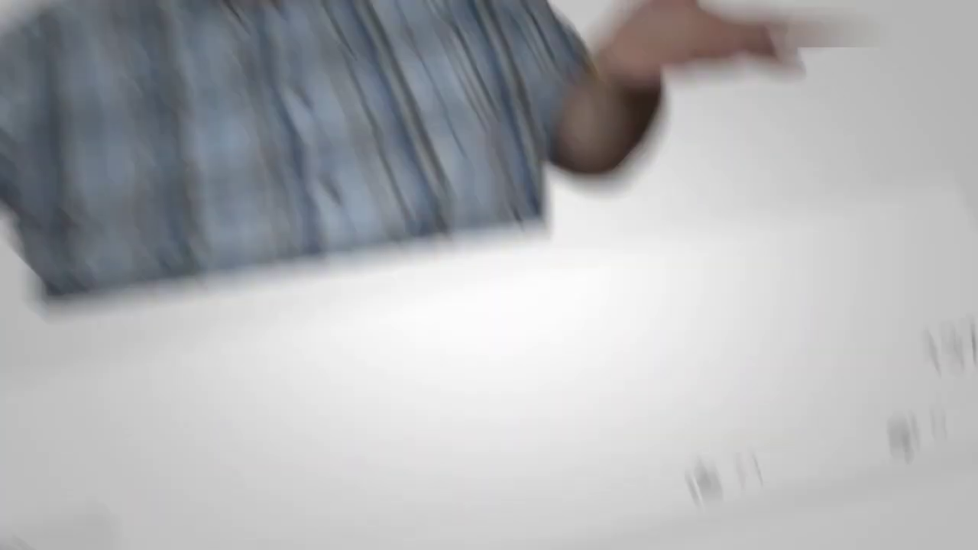